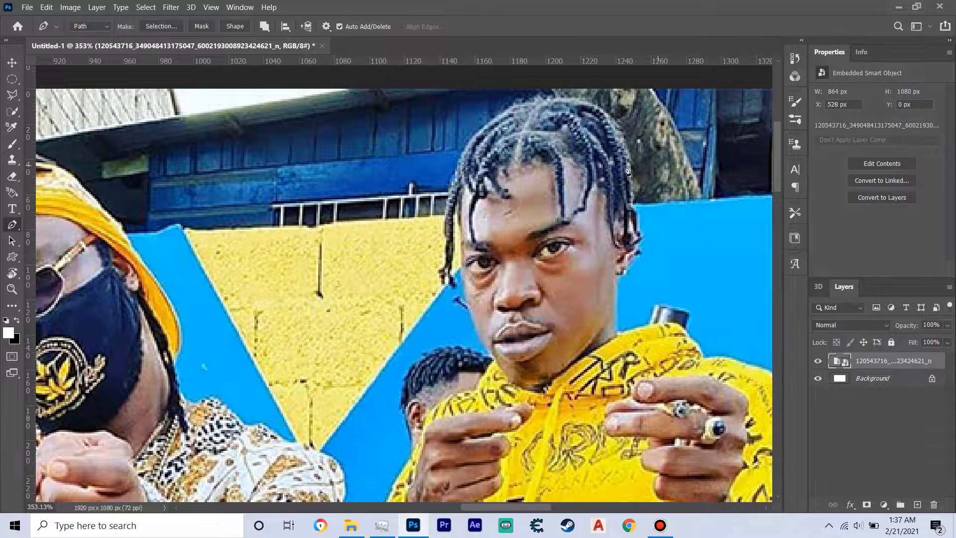
Place pen anchors across the top of the man's head and hair
click(547, 88)
click(564, 87)
click(581, 90)
click(614, 108)
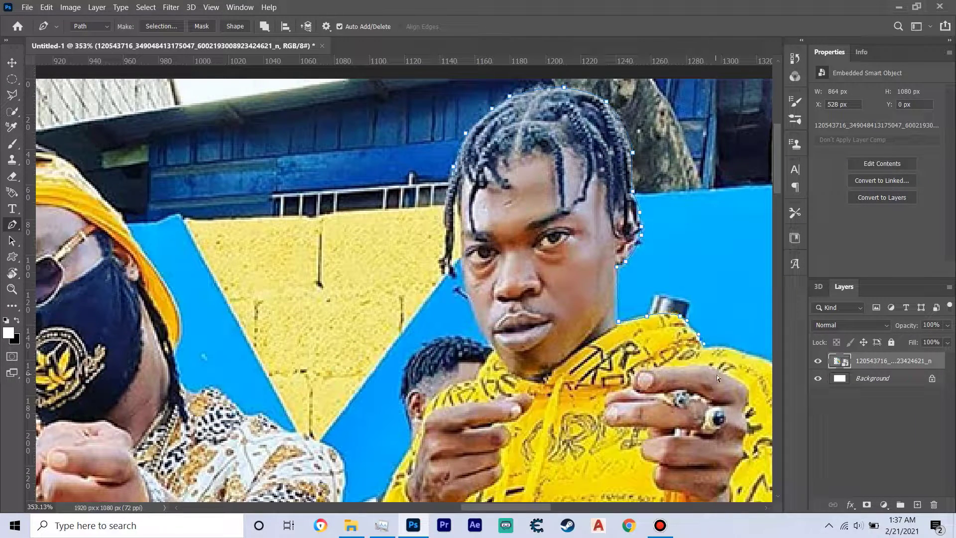
drag(716, 375, 579, 323)
scroll(622, 299, down, 3)
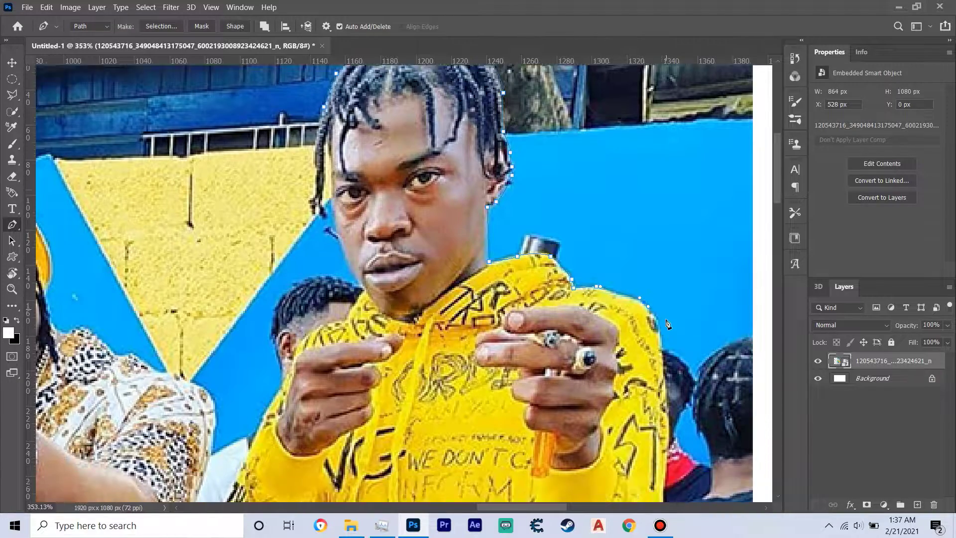
scroll(657, 259, down, 3)
Continue the path down the right edge of the yellow hoodie to its bottom
click(665, 249)
scroll(665, 254, down, 3)
click(665, 282)
scroll(665, 268, down, 3)
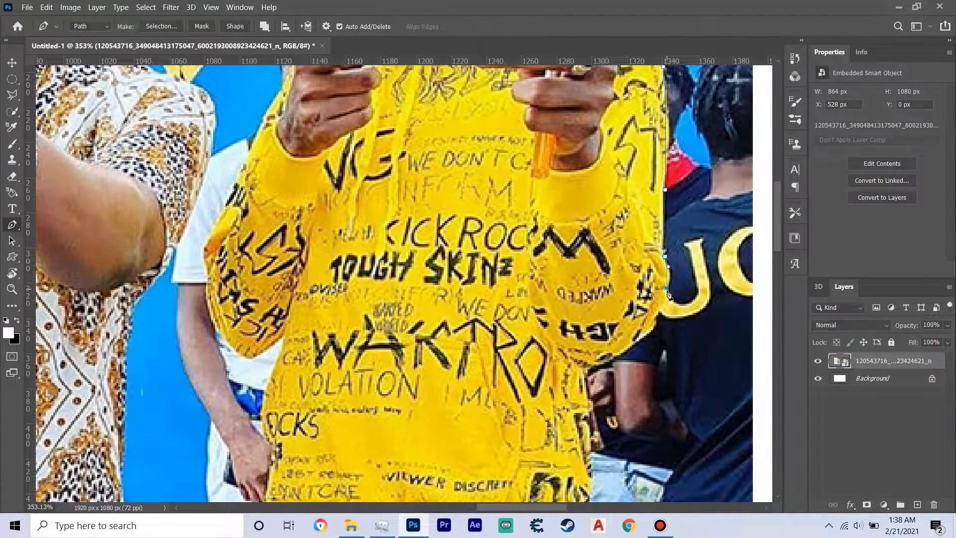
drag(584, 397, 585, 405)
scroll(584, 336, down, 3)
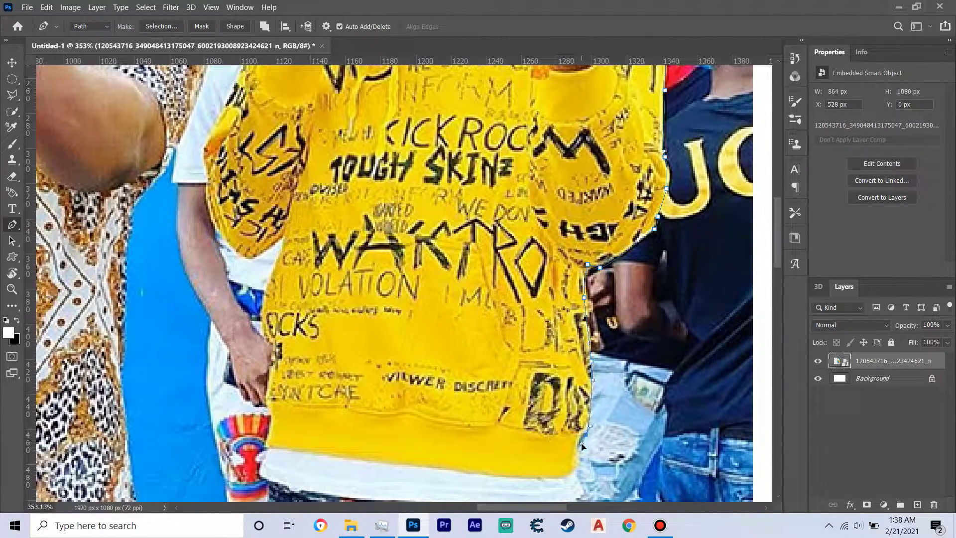
scroll(583, 446, down, 3)
click(575, 319)
click(567, 363)
scroll(562, 249, down, 5)
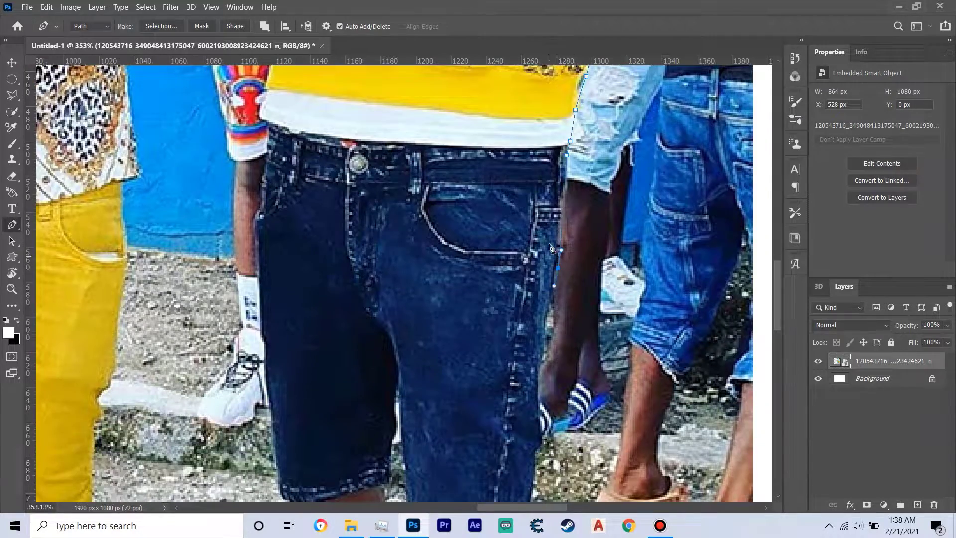
scroll(550, 247, down, 3)
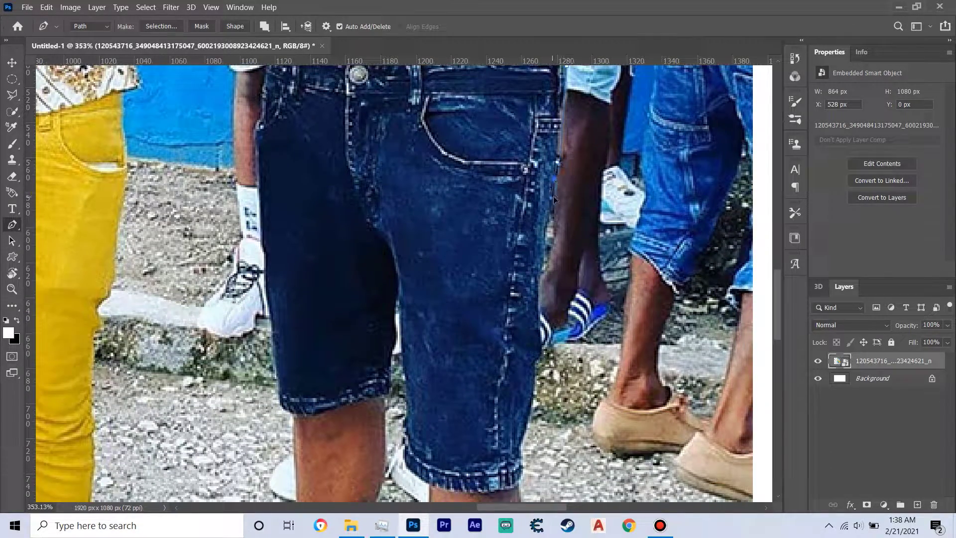
scroll(559, 184, down, 4)
Trace the shorts' edge and down the right leg to the ankle
click(540, 244)
scroll(540, 244, down, 2)
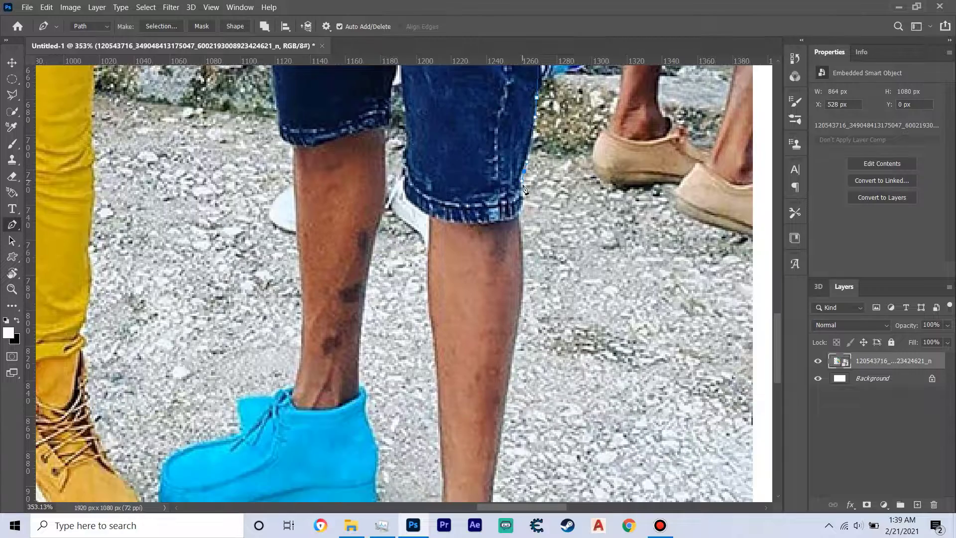
click(522, 194)
scroll(532, 144, down, 1)
scroll(532, 144, down, 1)
click(523, 179)
scroll(522, 179, down, 3)
click(498, 199)
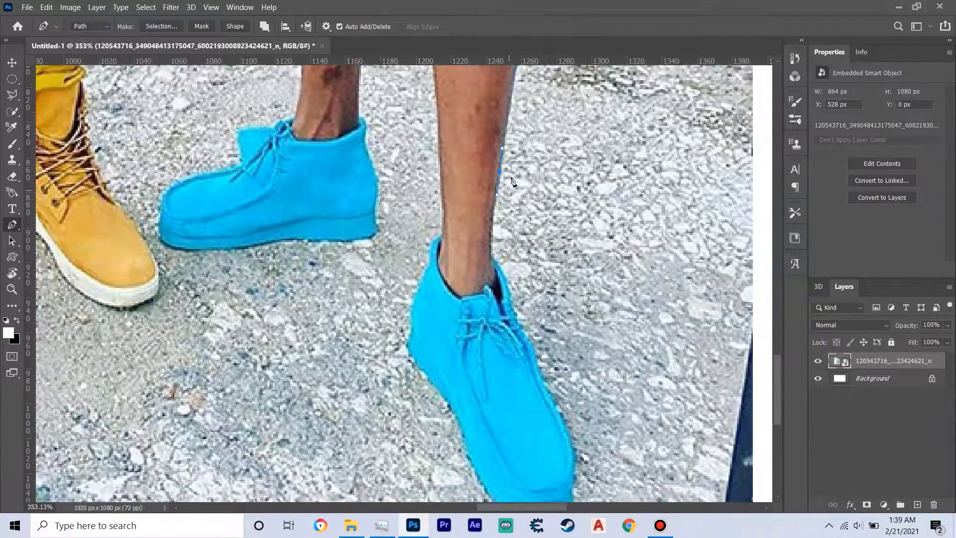
scroll(501, 200, down, 2)
click(492, 160)
Outline the front blue shoe around the sole tip and up its left edge
click(515, 229)
scroll(532, 227, down, 1)
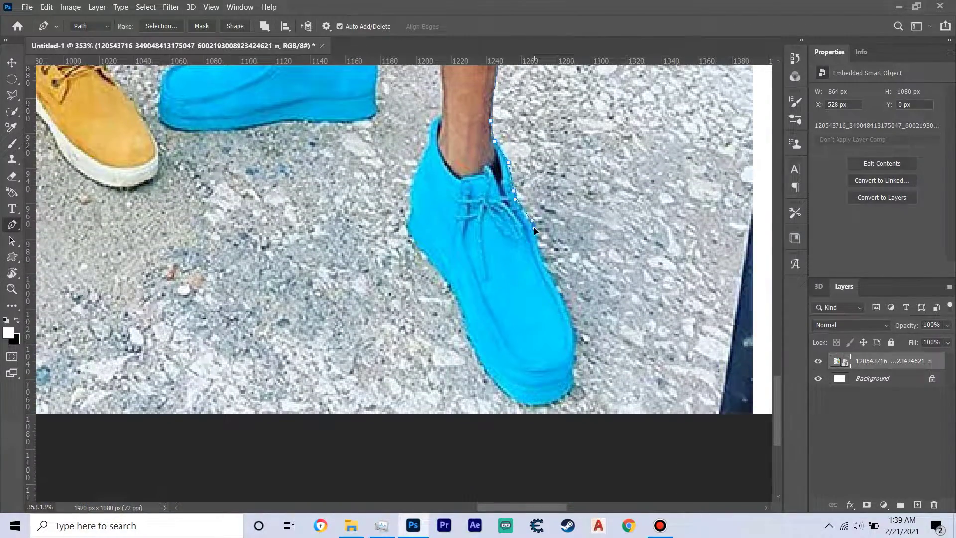
scroll(534, 230, down, 2)
click(548, 199)
scroll(548, 199, down, 1)
click(574, 214)
scroll(574, 194, down, 1)
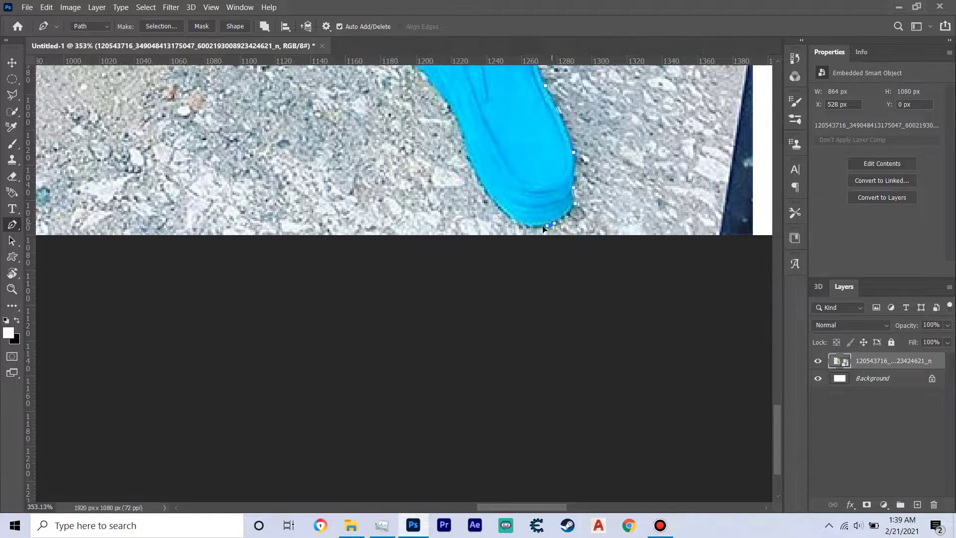
click(469, 164)
scroll(441, 188, up, 2)
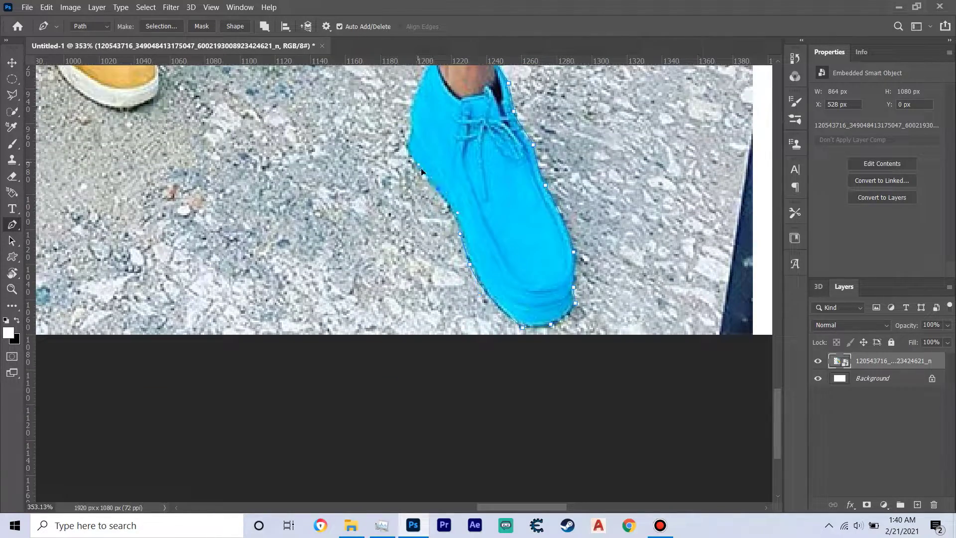
click(408, 152)
scroll(417, 215, up, 2)
Trace up the inner leg and down the other leg to the back shoe
scroll(441, 145, up, 4)
click(433, 170)
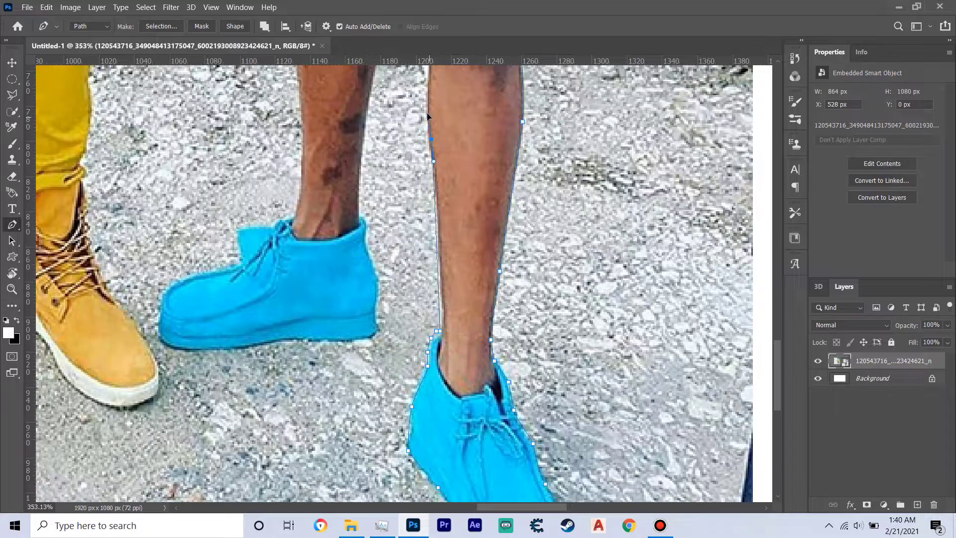
scroll(428, 170, up, 4)
scroll(409, 149, up, 1)
click(401, 134)
click(388, 223)
scroll(388, 199, down, 2)
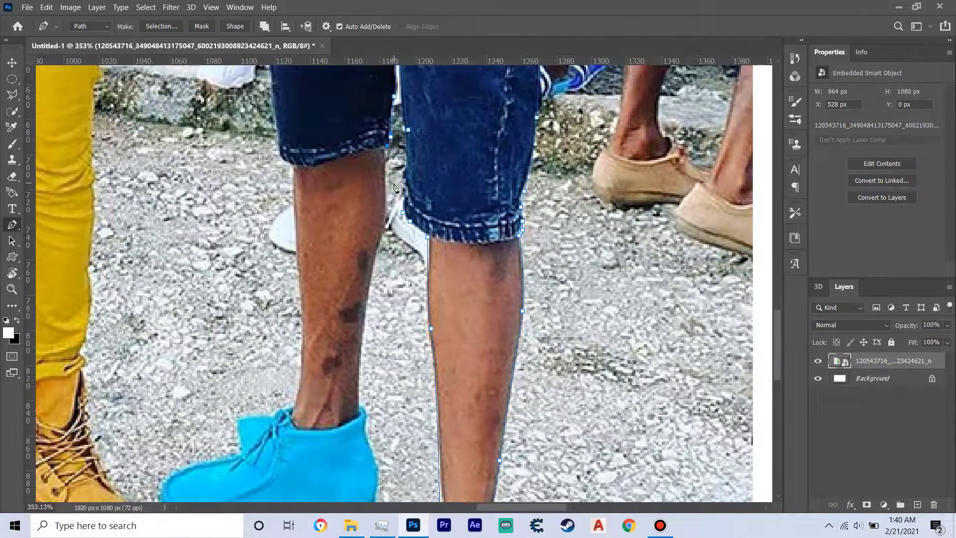
click(386, 171)
scroll(387, 184, down, 1)
drag(367, 264, 366, 277)
scroll(361, 264, down, 3)
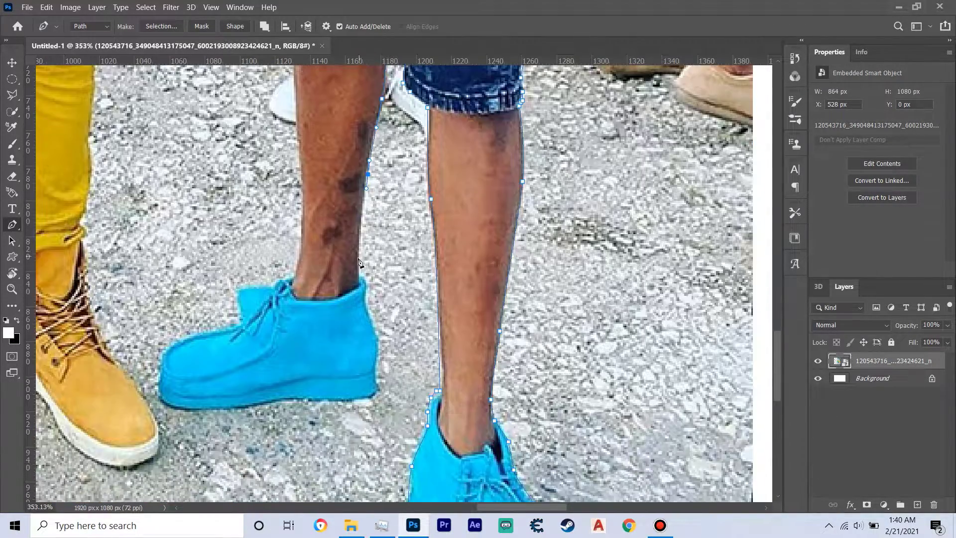
click(367, 286)
scroll(373, 269, down, 3)
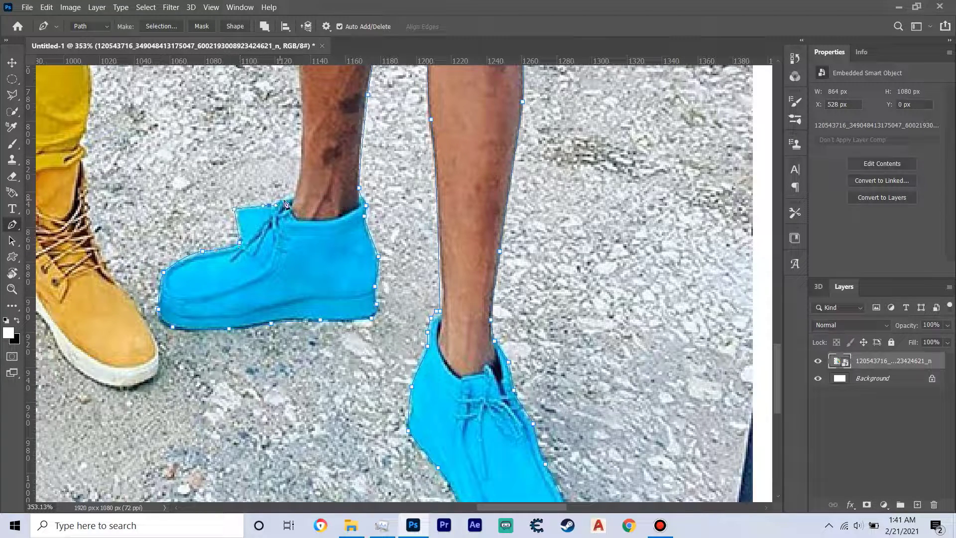
click(287, 197)
Continue the path along the hoodie's lower left edge and up the left sleeve
scroll(294, 185, up, 3)
scroll(296, 182, up, 3)
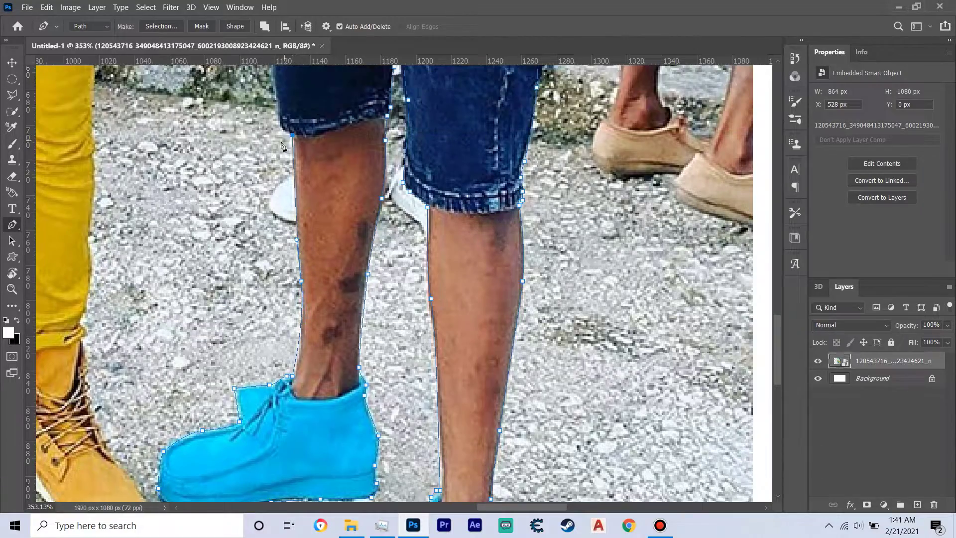
scroll(288, 175, up, 5)
scroll(267, 167, up, 3)
scroll(271, 157, up, 3)
scroll(271, 157, up, 3)
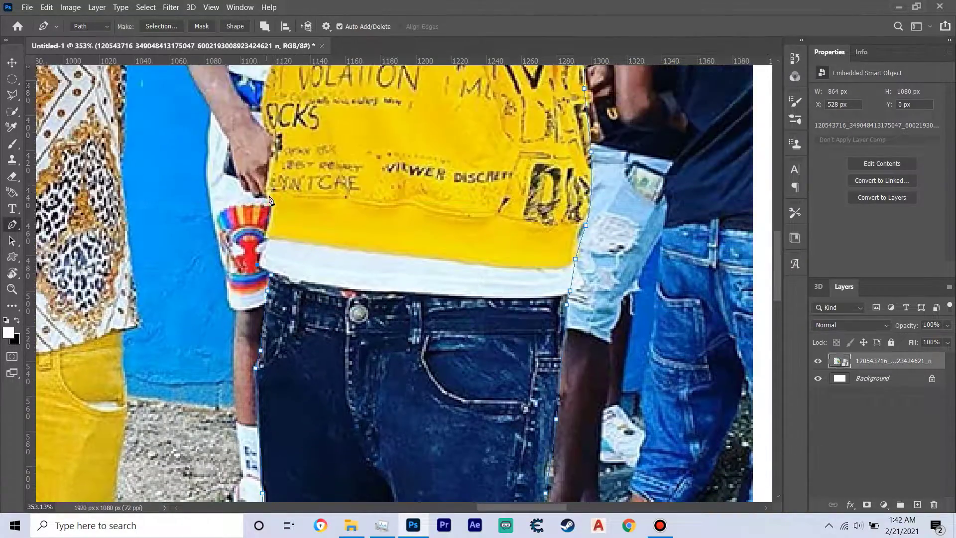
scroll(348, 224, down, 5)
scroll(436, 269, up, 5)
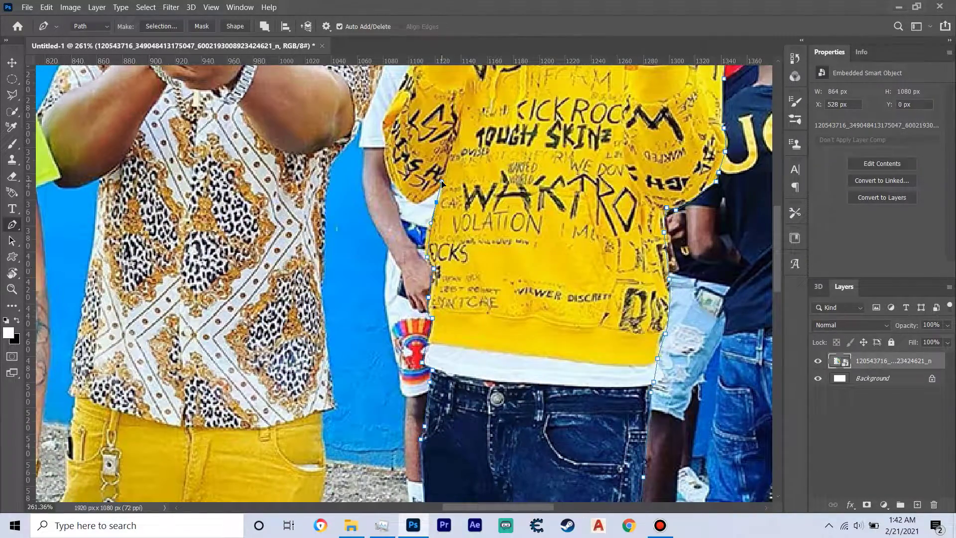
click(415, 203)
scroll(409, 209, up, 2)
click(386, 239)
click(382, 196)
scroll(393, 209, up, 3)
click(411, 228)
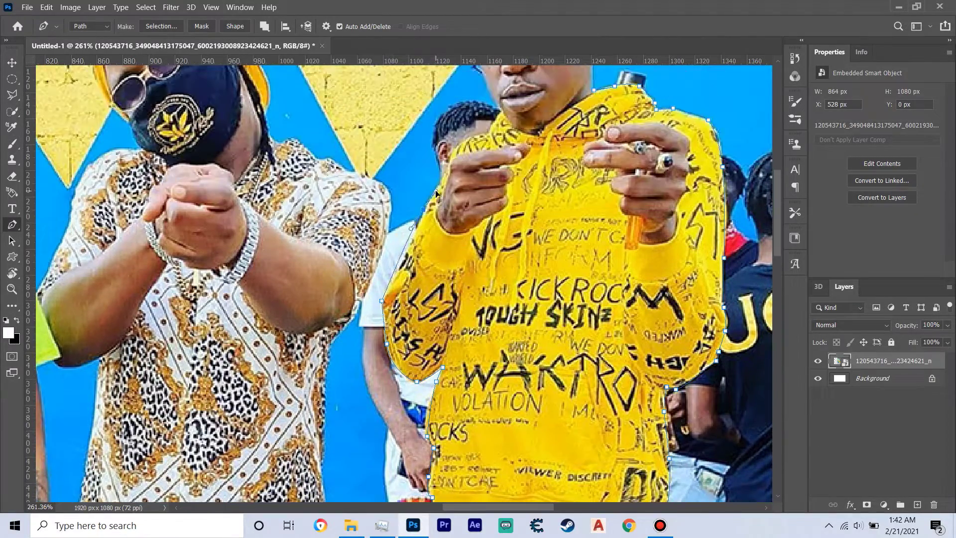
Close the outline up the neck and along the face edge
scroll(502, 116, down, 3)
click(491, 181)
click(482, 149)
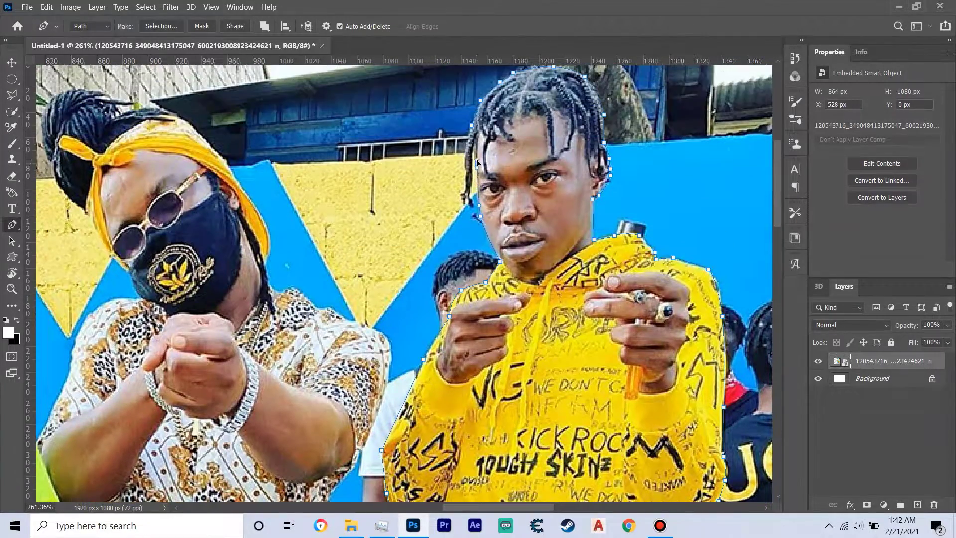
scroll(471, 142, up, 5)
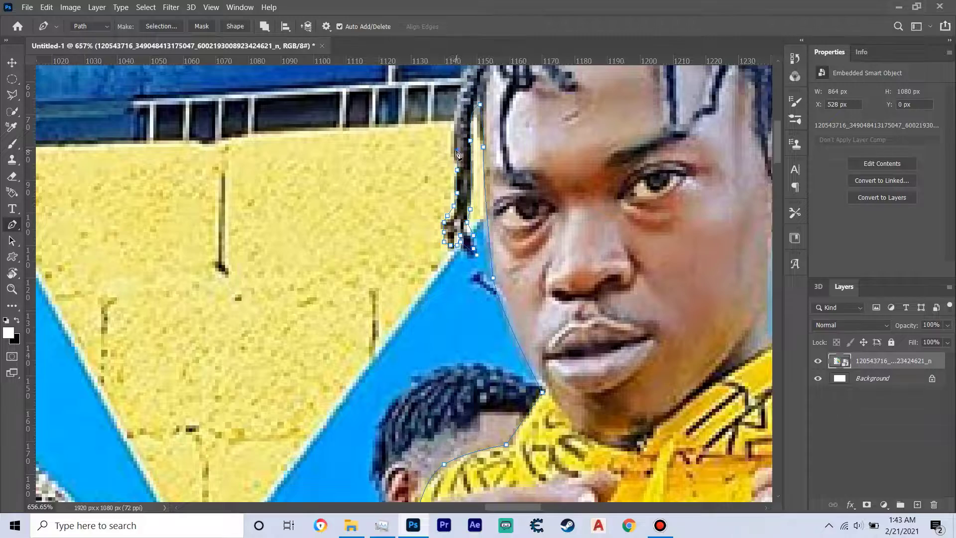
scroll(461, 164, down, 3)
scroll(464, 180, down, 3)
Convert the path to a selection and add a layer mask isolating the man
right_click(492, 236)
click(520, 305)
key(Return)
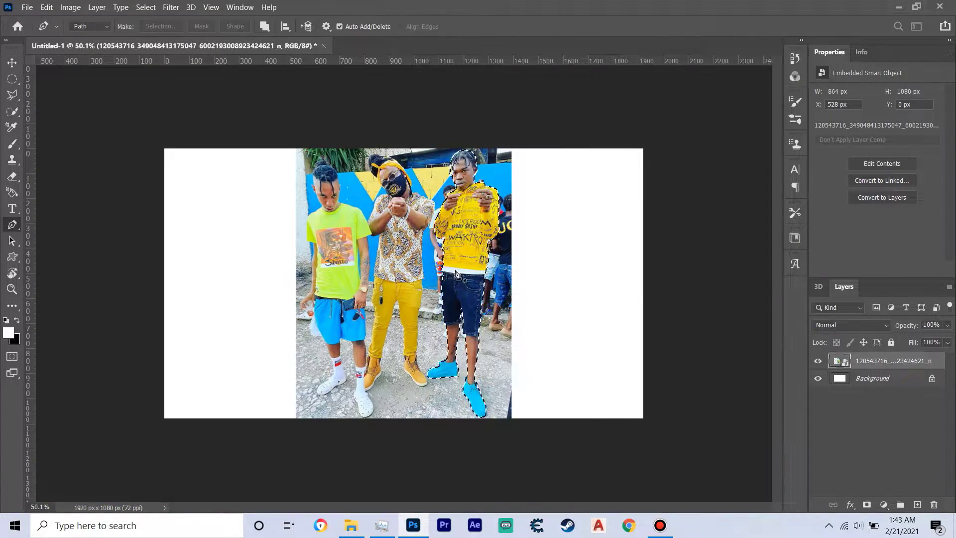
click(866, 504)
Switch to a smaller white brush for touching up the mask
key(x)
key(bracketleft)
key(bracketleft)
key(bracketleft)
scroll(463, 371, up, 5)
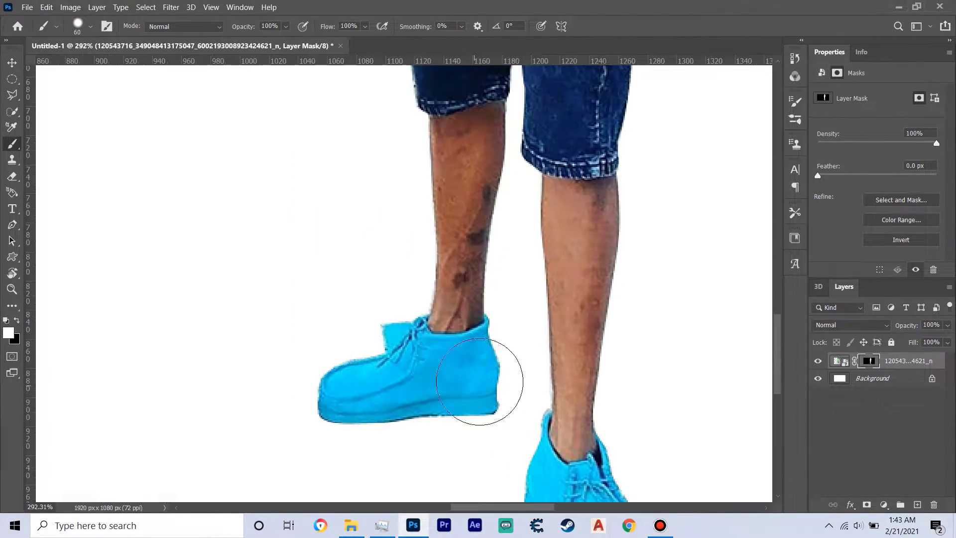
scroll(638, 447, down, 4)
scroll(650, 444, down, 4)
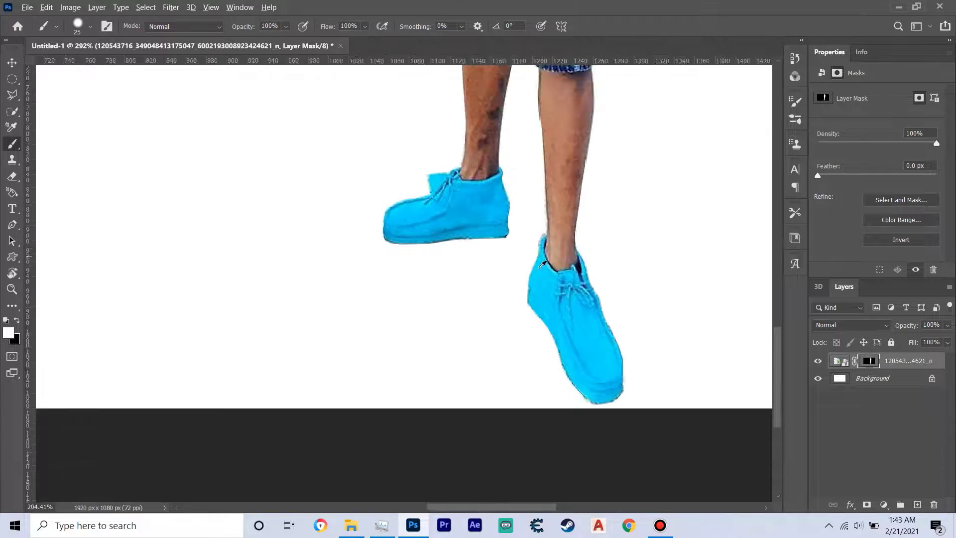
scroll(574, 335, down, 3)
scroll(574, 335, down, 2)
Bring the tunnel image into the document behind the man and confirm placement
key(alt+Tab)
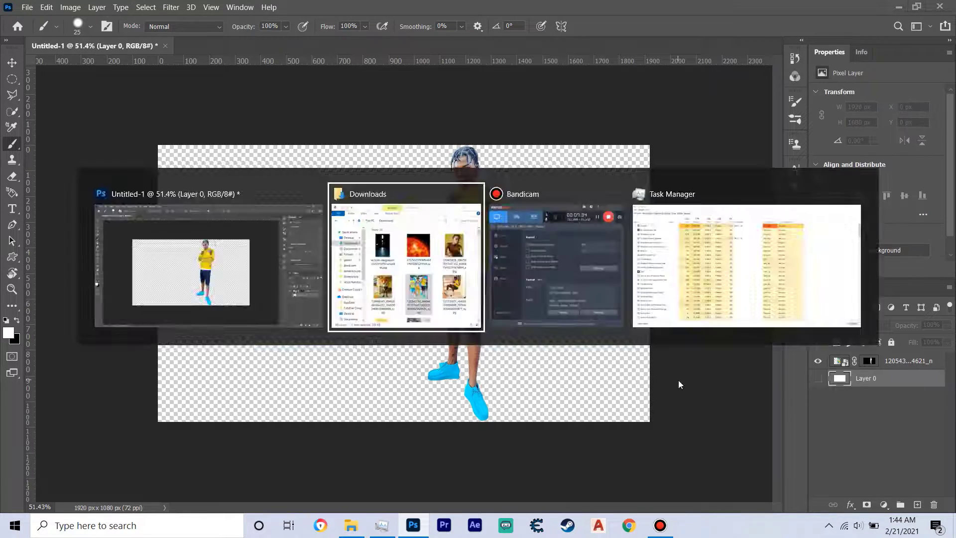
drag(458, 165, 492, 166)
scroll(492, 165, down, 2)
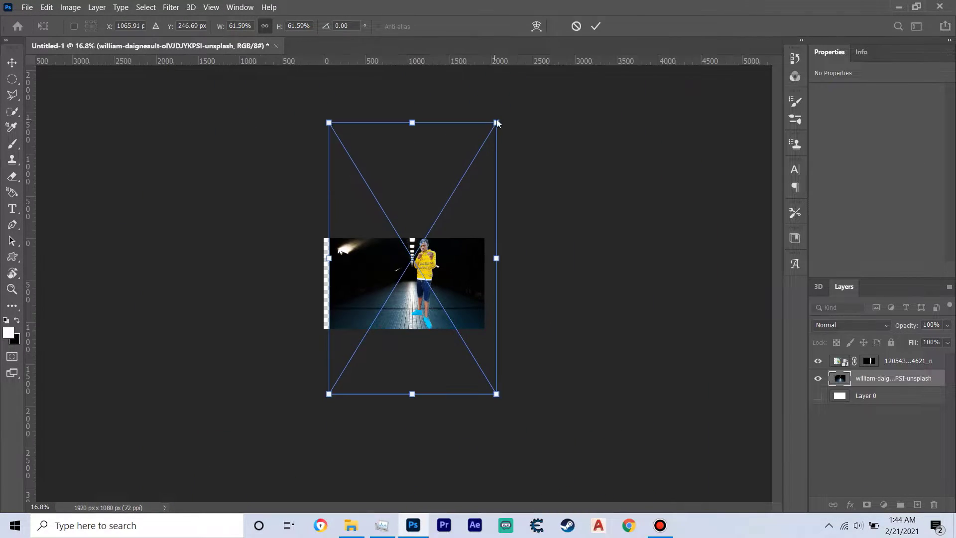
mouse_move(413, 249)
mouse_down()
mouse_move(413, 348)
mouse_move(413, 249)
mouse_up()
key(Return)
key(b)
Scale the man down so he stands small in the tunnel
key(ctrl+t)
scroll(449, 298, up, 5)
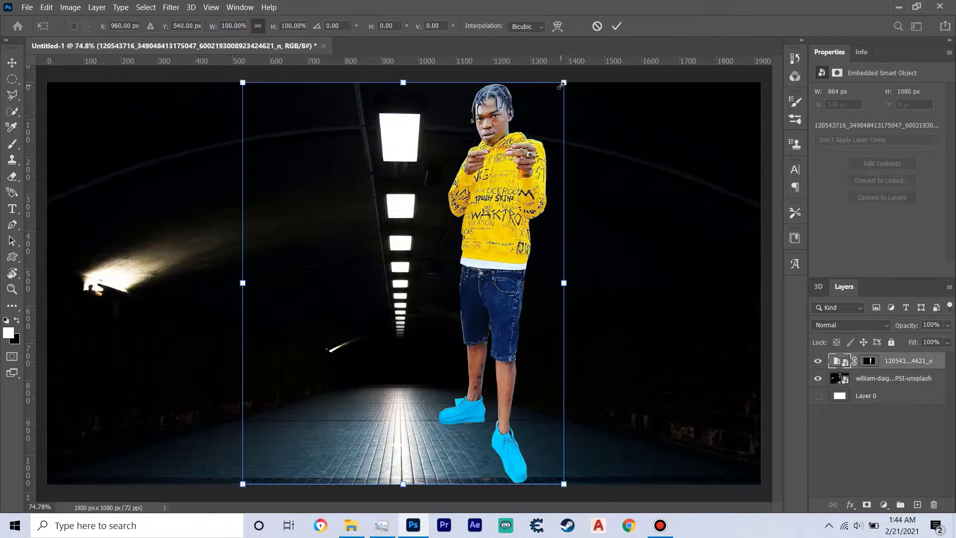
mouse_move(565, 81)
mouse_down()
mouse_move(452, 222)
mouse_move(434, 269)
mouse_move(427, 257)
mouse_up()
scroll(452, 222, down, 2)
key(Return)
Rotate, enlarge and position the placed sun image on the left side
key(ctrl+z)
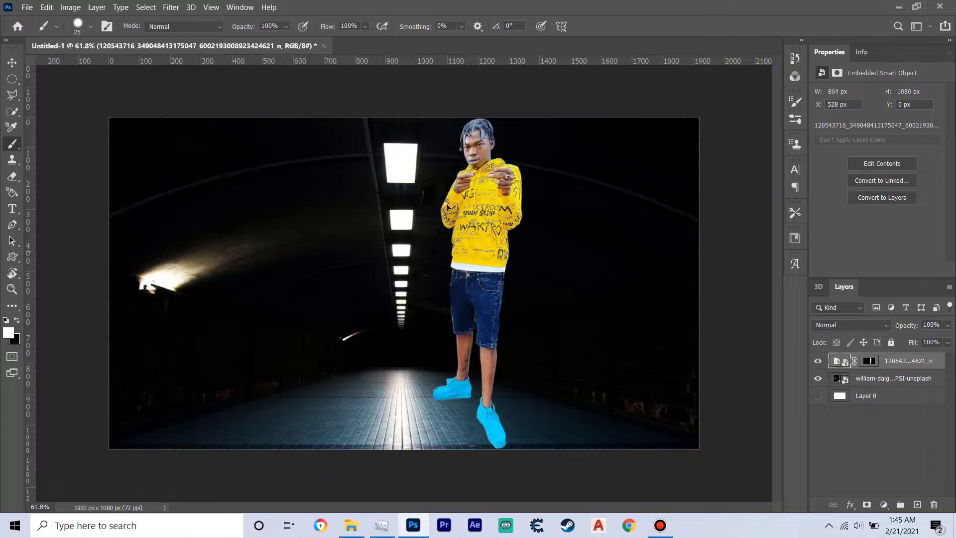
key(ctrl+t)
key(Return)
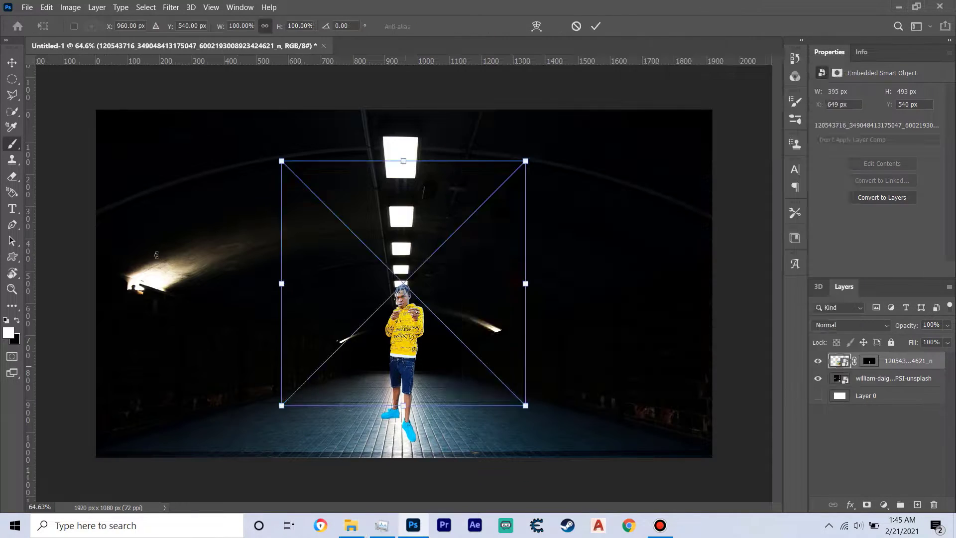
mouse_move(316, 435)
mouse_down()
mouse_move(59, 526)
mouse_move(431, 203)
mouse_up()
key(Return)
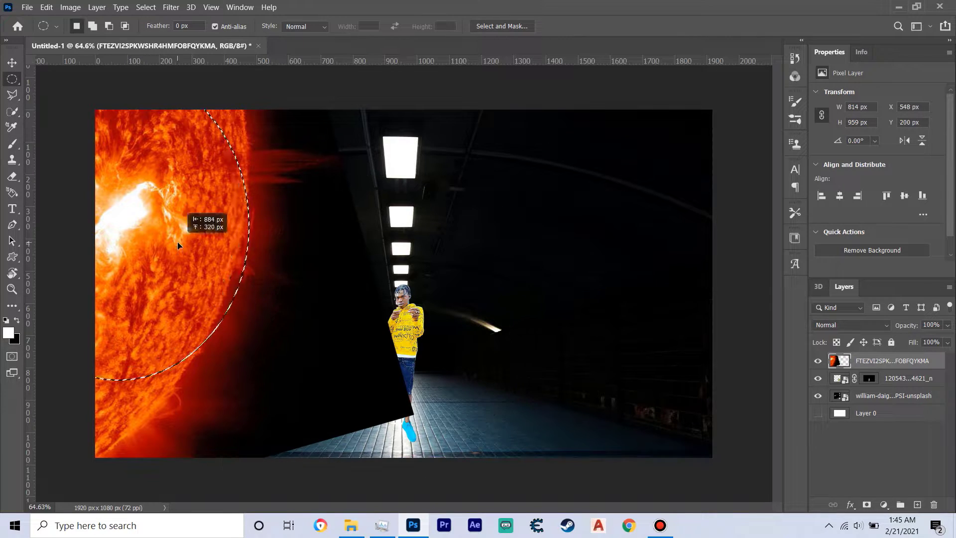
Mask the sun to a round elliptical selection and soften its edges with a brush
drag(179, 245, 180, 246)
click(866, 504)
key(b)
right_click(351, 308)
key(Escape)
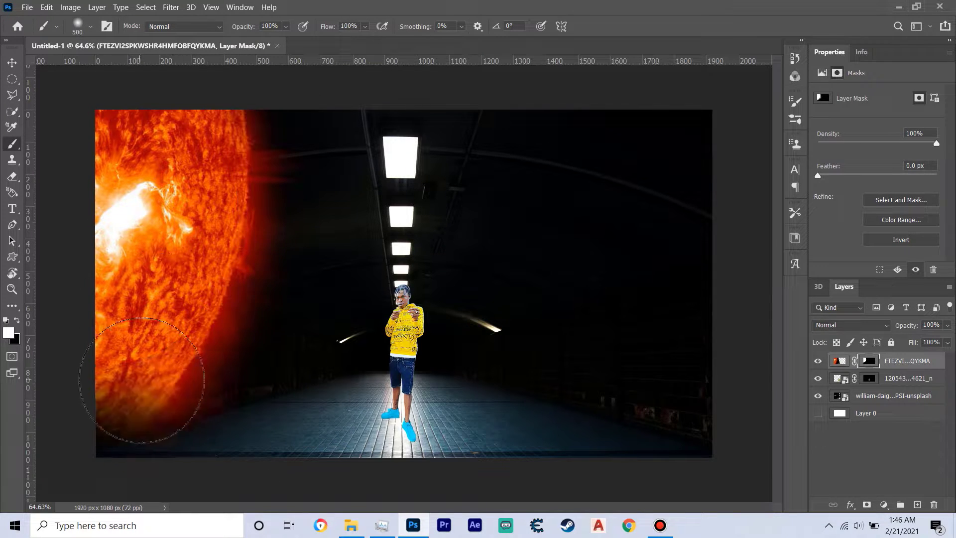
drag(141, 380, 149, 398)
key(ctrl+z)
Set the sun layer's blend mode to Screen
click(839, 361)
click(827, 325)
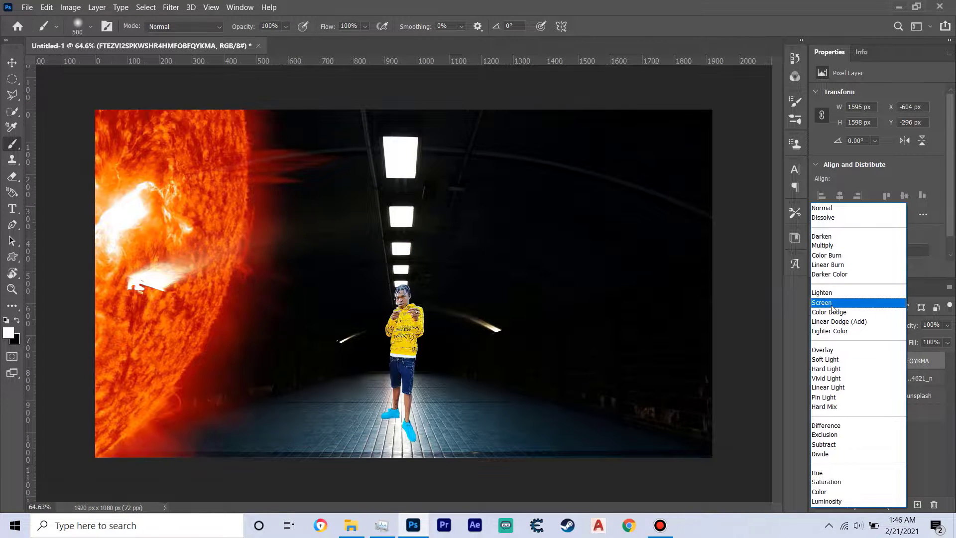
click(821, 303)
Move the sun further left along the edge and rotate it slightly
key(ctrl+t)
drag(523, 254, 438, 274)
key(ctrl+minus)
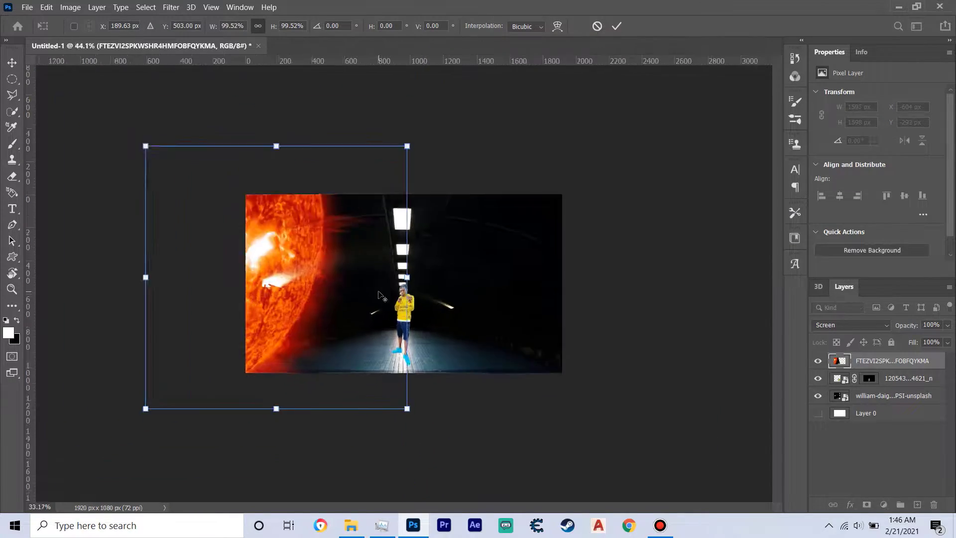
drag(149, 139, 197, 132)
key(Return)
key(b)
scroll(398, 299, up, 5)
Create a new empty layer beneath the man's layer
scroll(421, 420, up, 2)
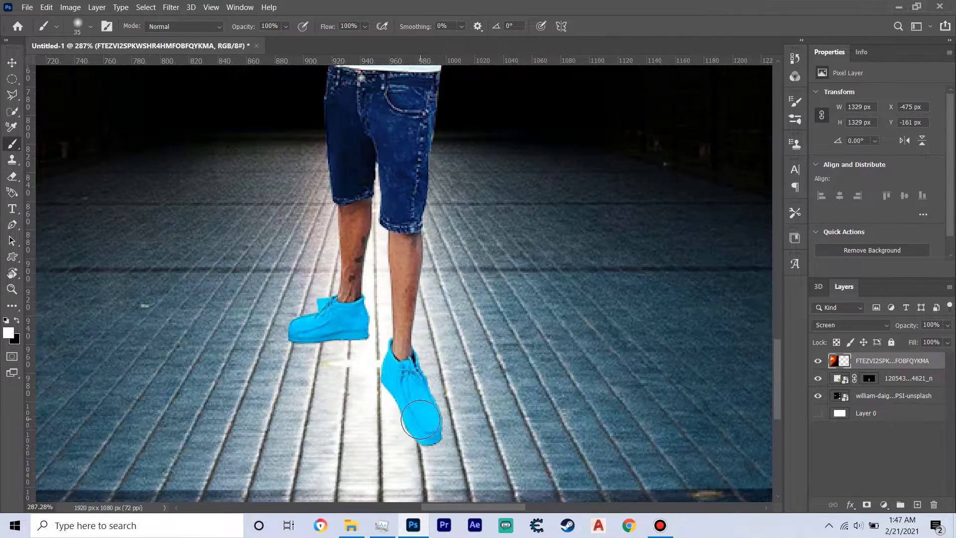
click(896, 377)
ctrl+click(917, 504)
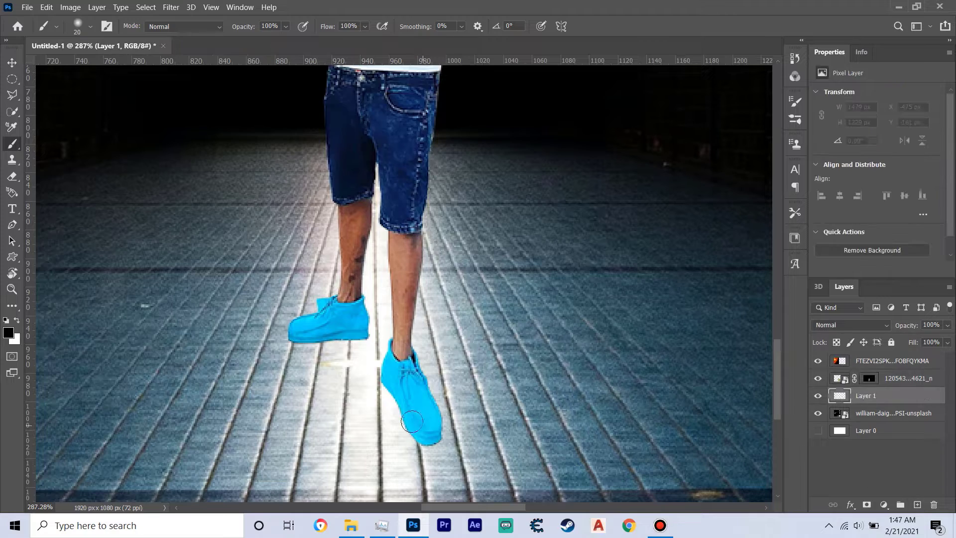
Set up a black Soft Round brush for painting shadows
right_click(419, 418)
key(Escape)
right_click(427, 411)
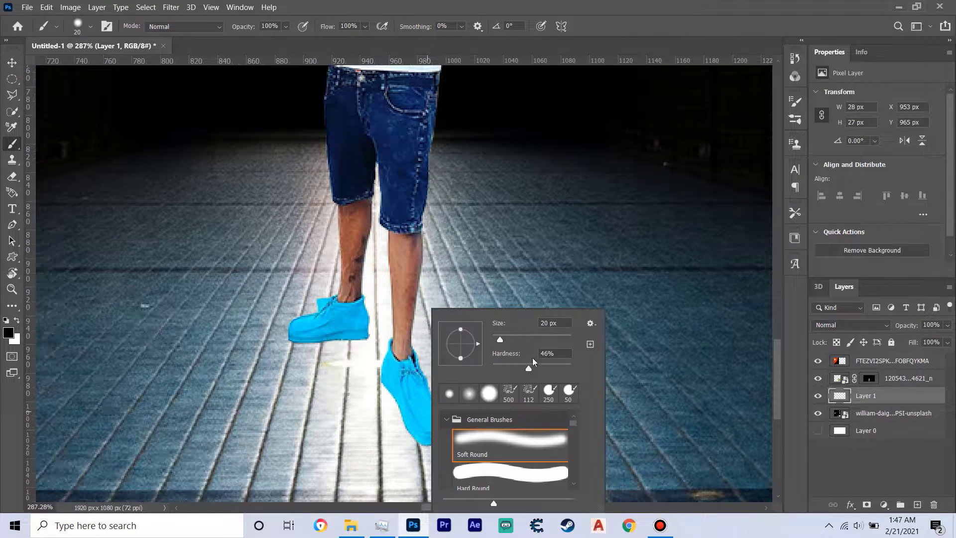
key(Escape)
scroll(364, 323, up, 5)
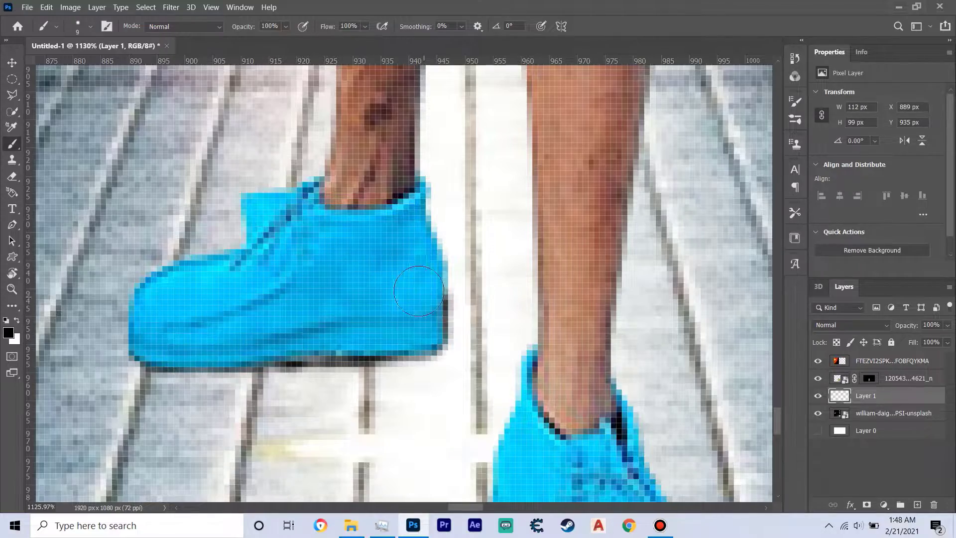
scroll(419, 291, down, 4)
scroll(374, 373, down, 3)
scroll(324, 451, down, 2)
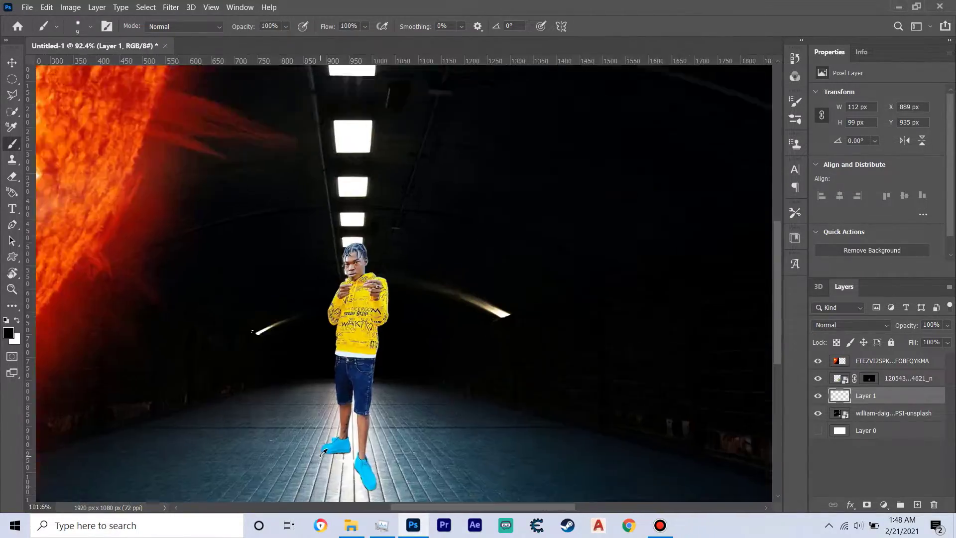
scroll(324, 451, up, 3)
Lower brush opacity to 21% and shrink the brush for faint shoe shadows
text(21)
key(Return)
right_click(473, 310)
key(Return)
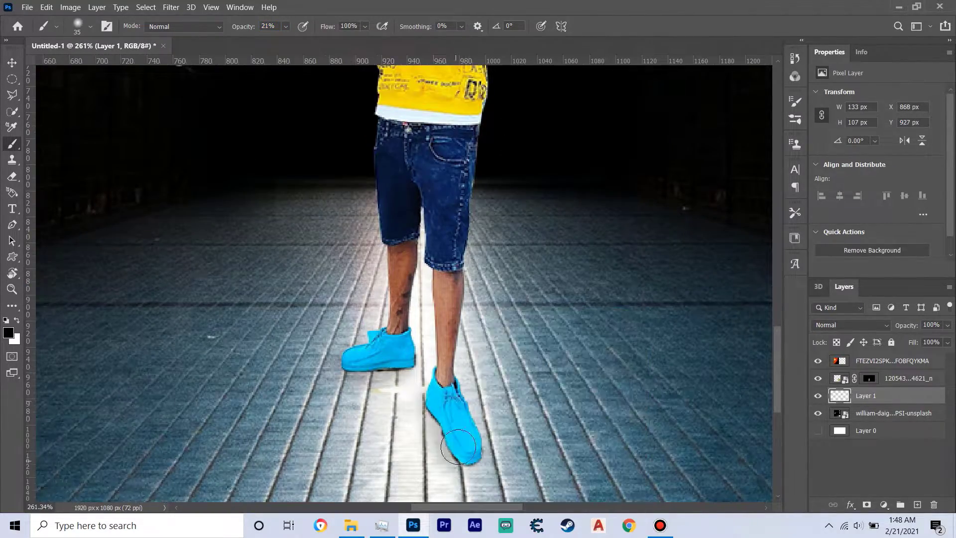
scroll(455, 477, down, 3)
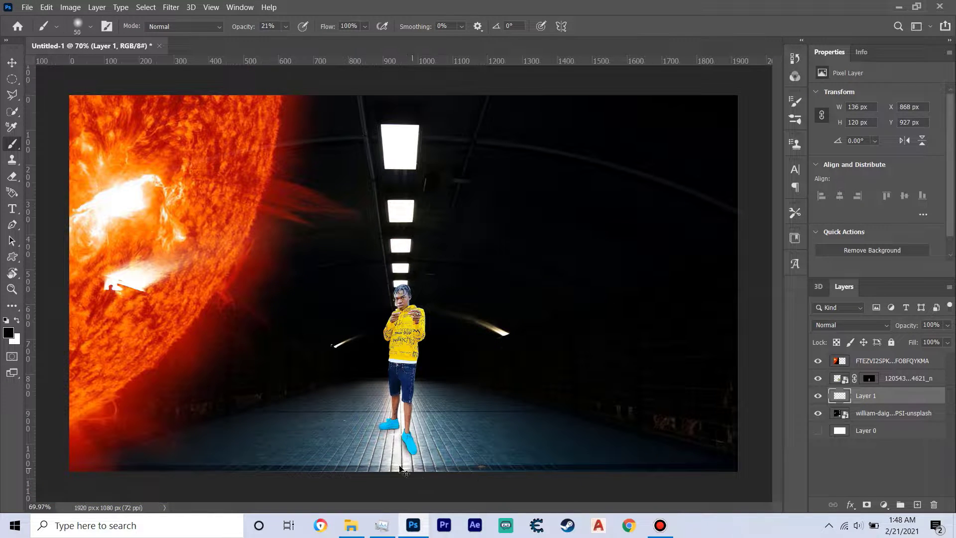
Duplicate the man's layer and distort and warp the copy flat onto the floor as a silhouette
click(894, 378)
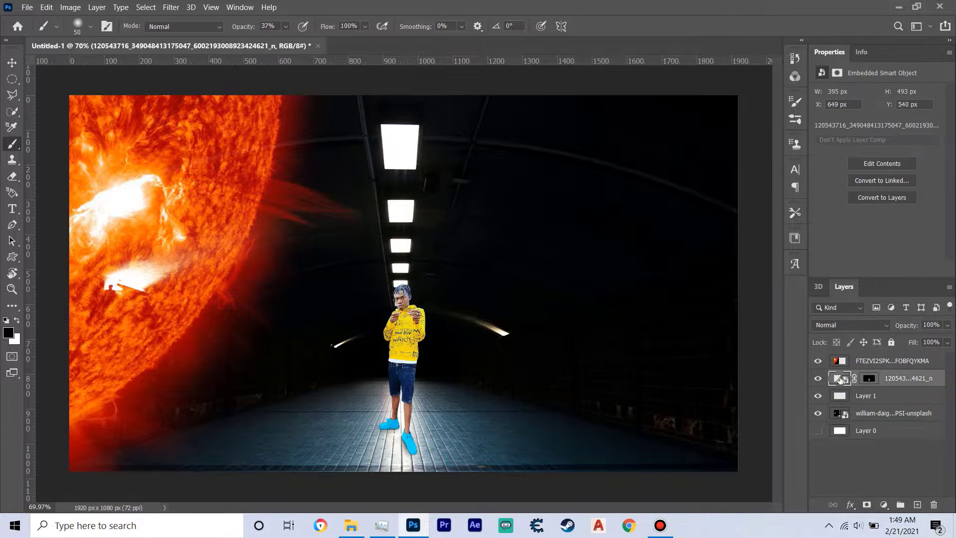
key(ctrl+j)
key(ctrl+t)
drag(407, 358, 453, 362)
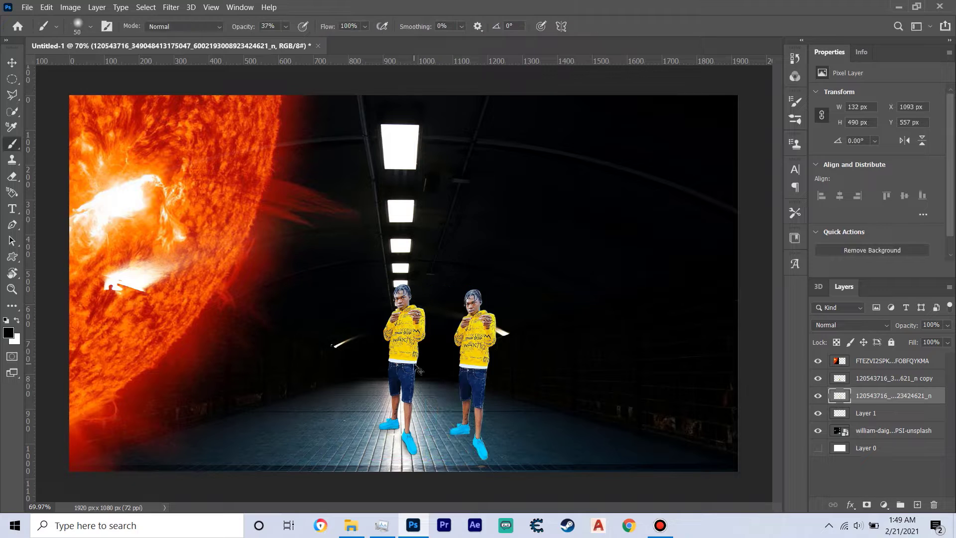
drag(519, 438, 441, 448)
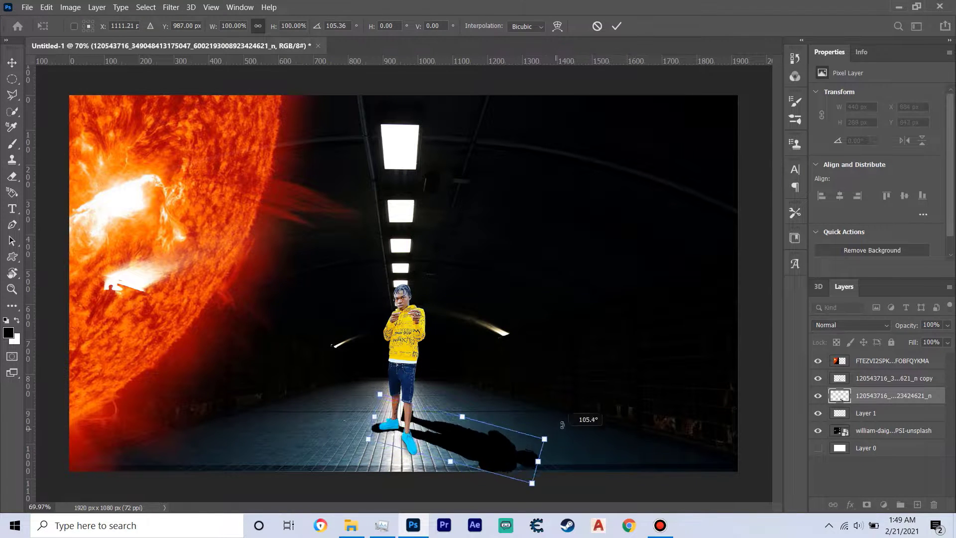
right_click(451, 445)
click(529, 296)
drag(367, 412, 353, 416)
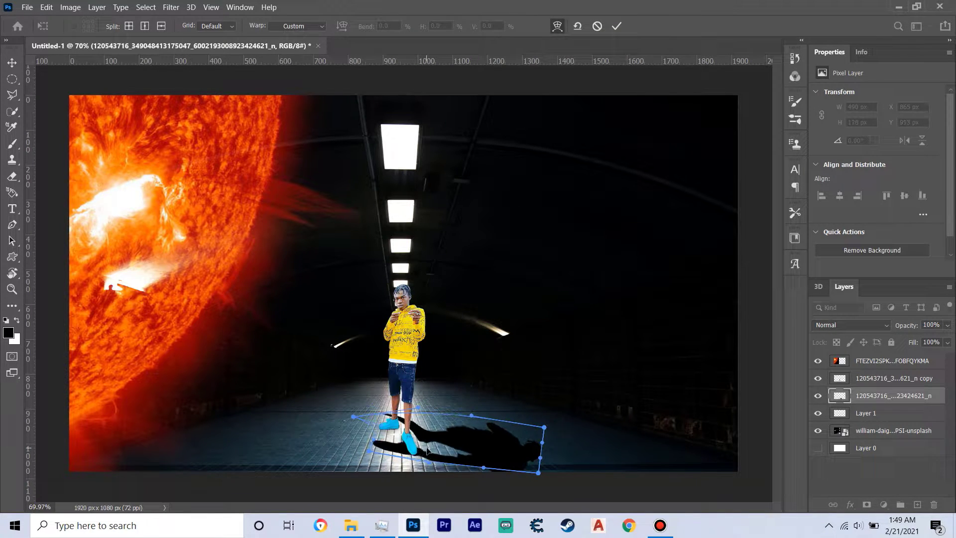
key(Return)
Reposition the shadow below the man's feet and re-warp its shape
key(ctrl+t)
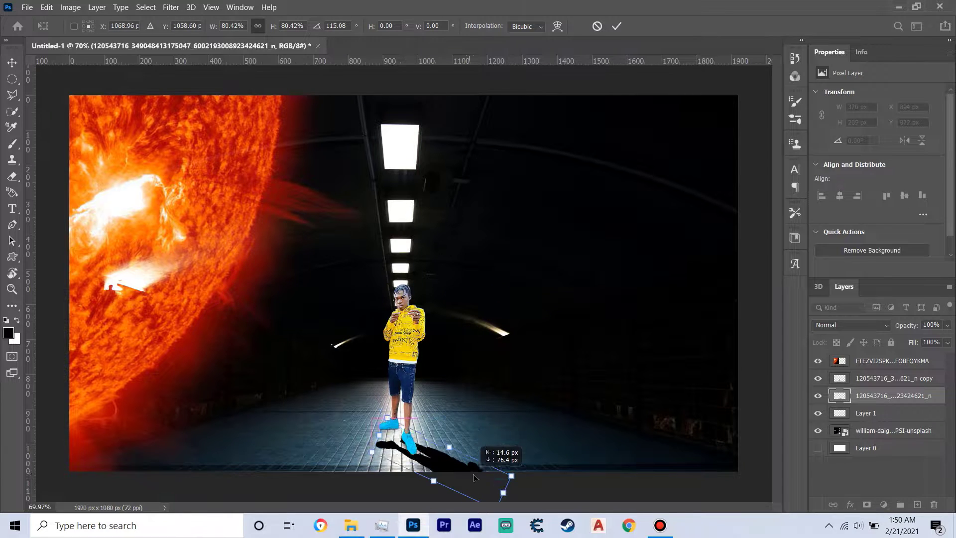
drag(468, 450, 473, 472)
right_click(462, 465)
click(529, 297)
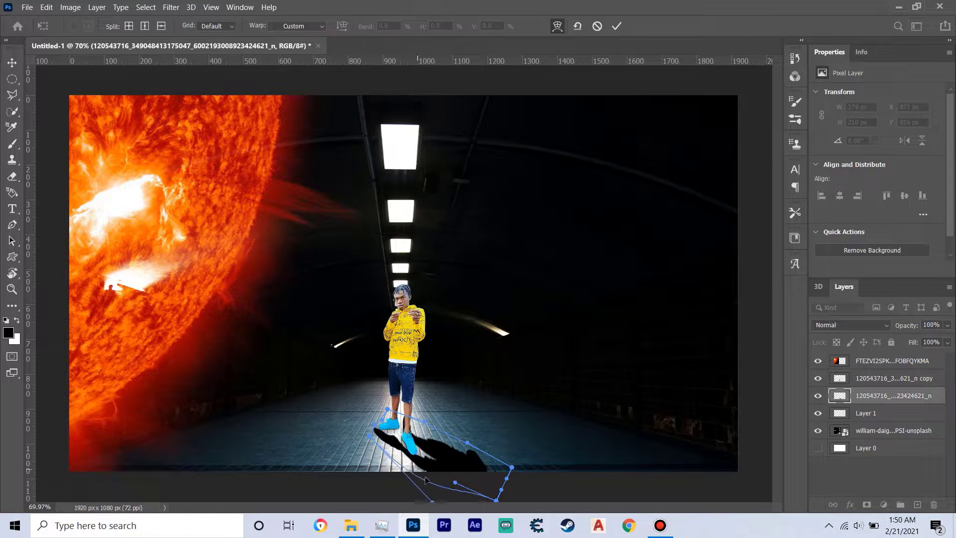
key(Return)
Blur the shadow with a 16.6 px Gaussian Blur and add a layer mask
click(170, 7)
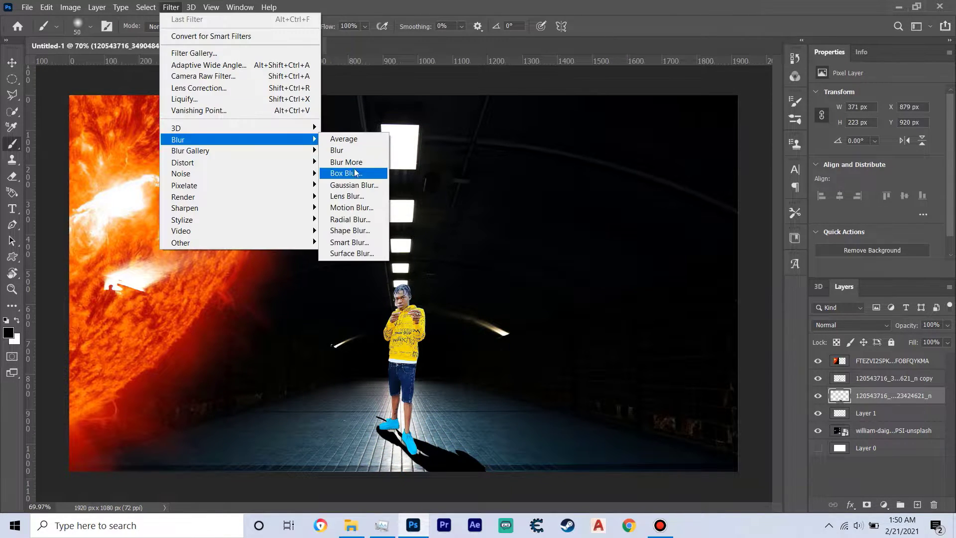
click(344, 219)
drag(567, 319, 563, 321)
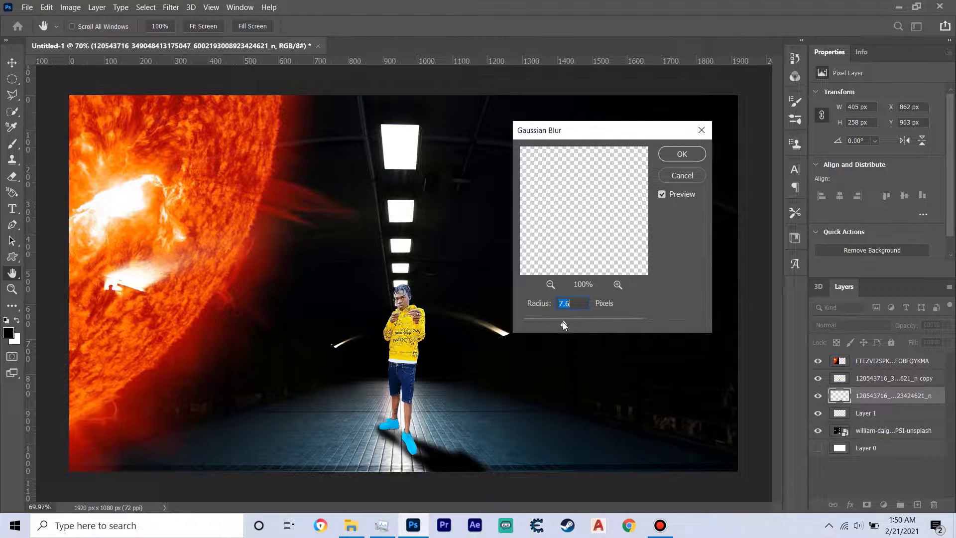
click(682, 154)
key(b)
click(867, 505)
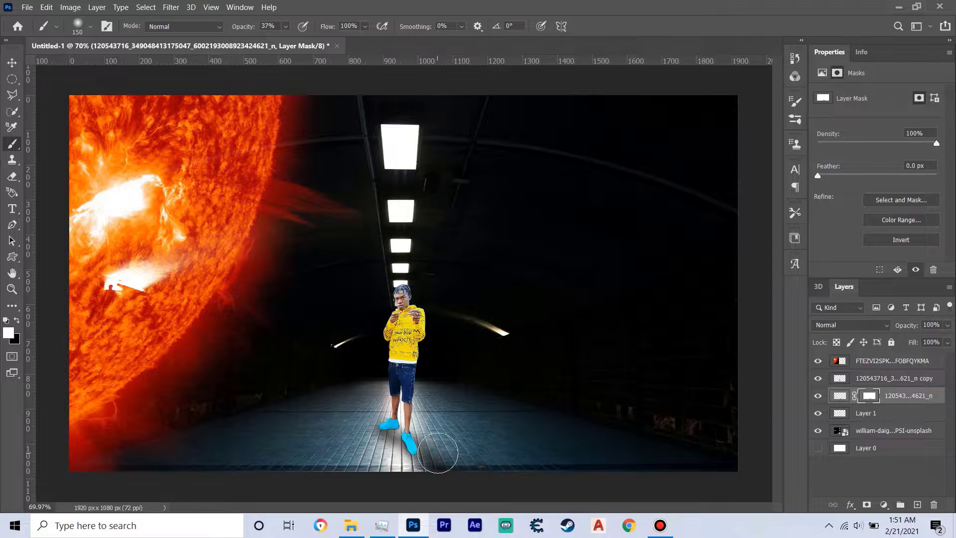
Add an Exposure adjustment clipped to the man at -1.36, with a full-strength smaller brush for its mask
click(884, 505)
click(876, 355)
click(861, 269)
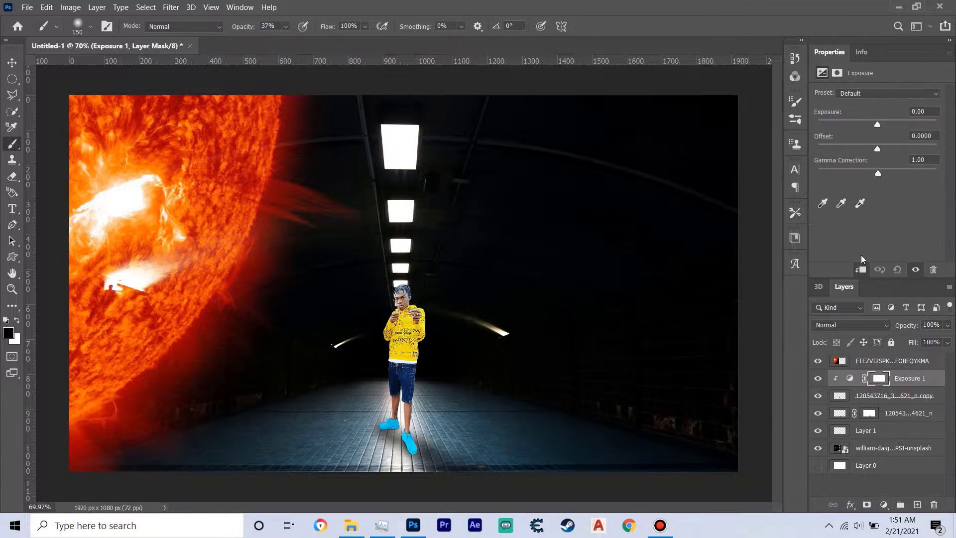
drag(865, 127, 864, 126)
key(0)
key(bracketleft)
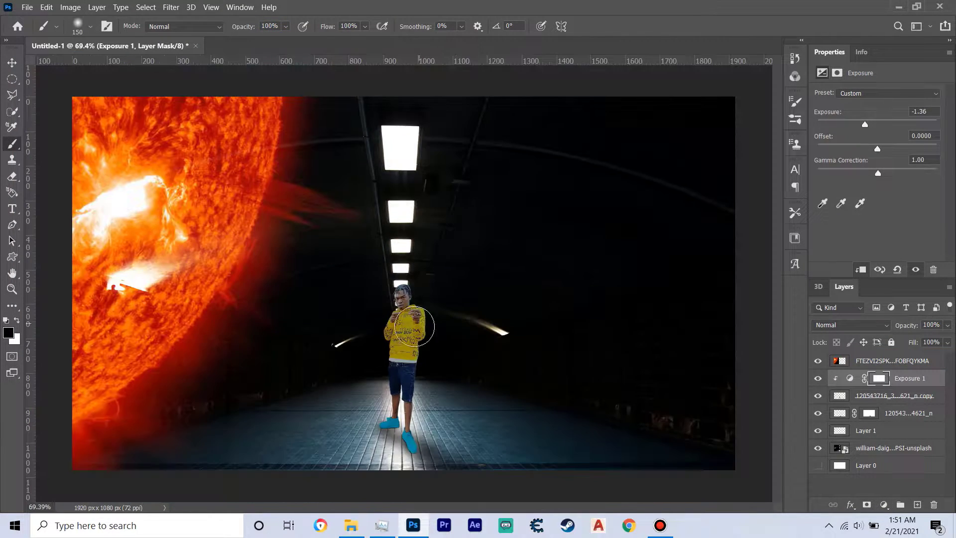
scroll(403, 432, up, 5)
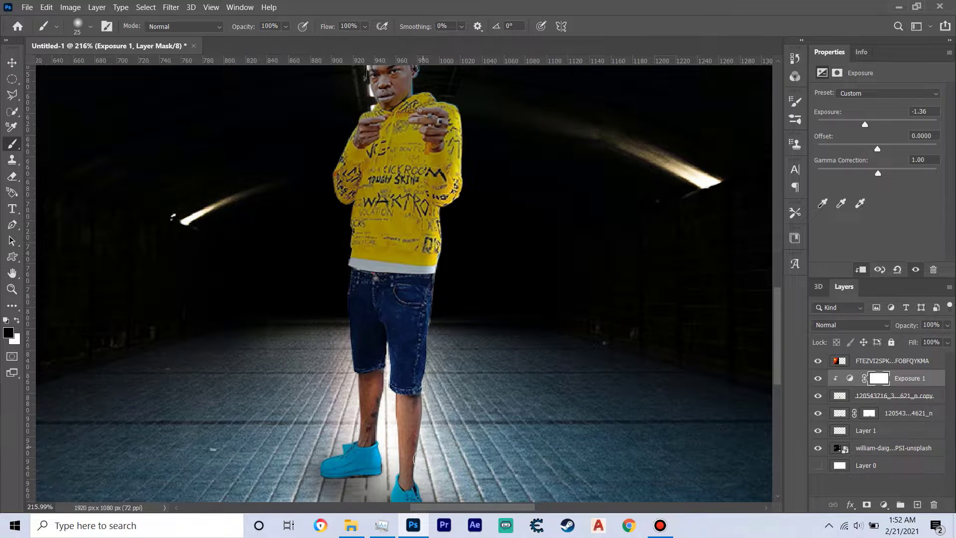
scroll(347, 386, down, 5)
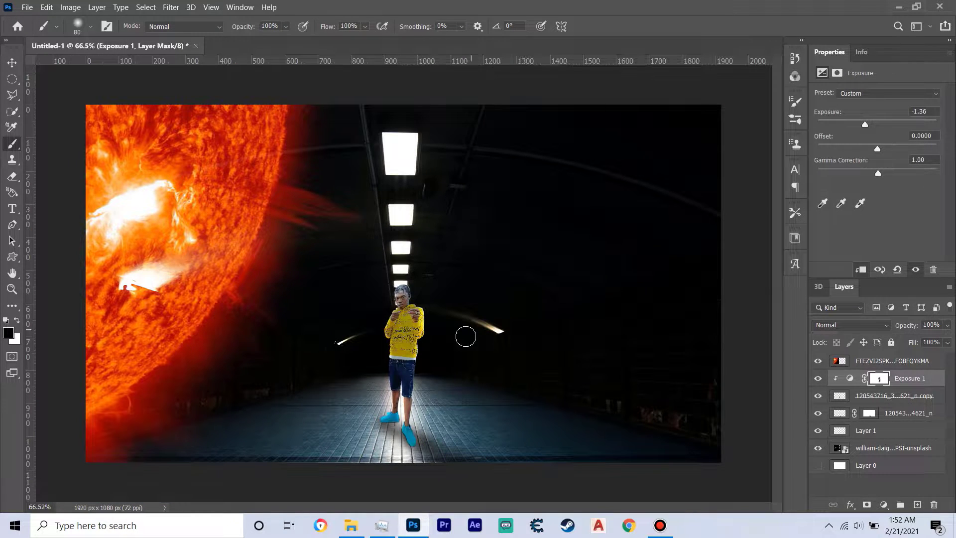
Add a Hue/Saturation adjustment to the man's copy layer and invert its mask to hide the tint
click(894, 395)
click(884, 504)
click(871, 393)
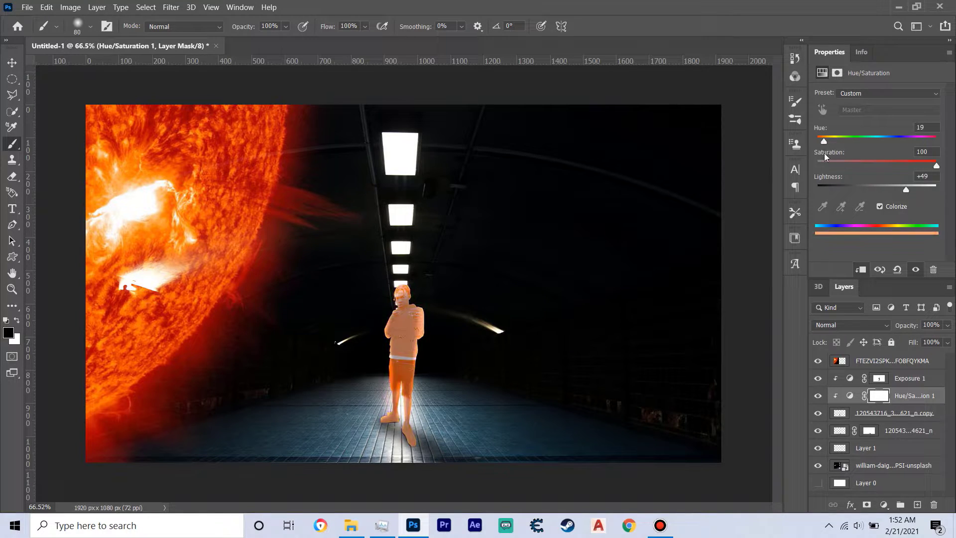
scroll(466, 338, up, 2)
key(ctrl+i)
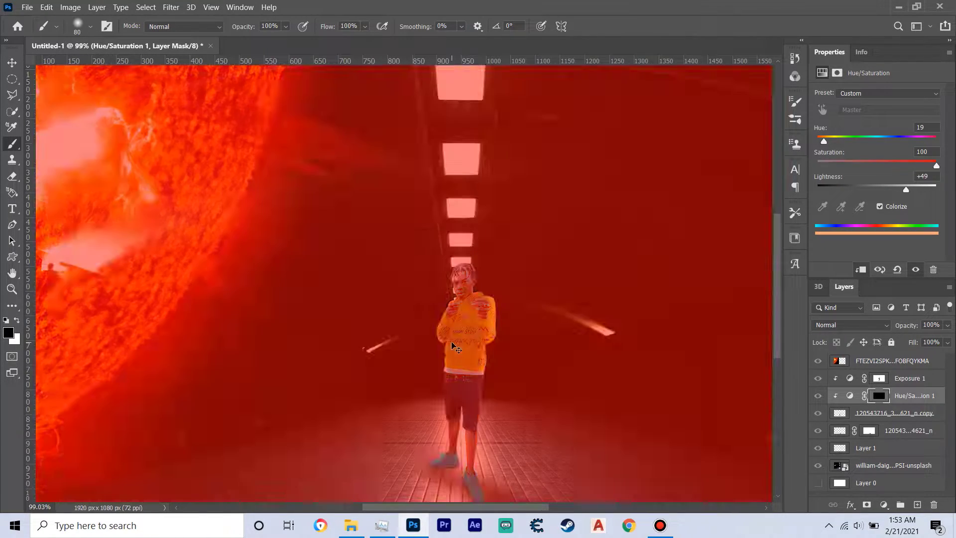
Paint the orange tint back onto the left leg, shrinking the brush for fine detail
scroll(437, 338, up, 2)
scroll(348, 337, up, 2)
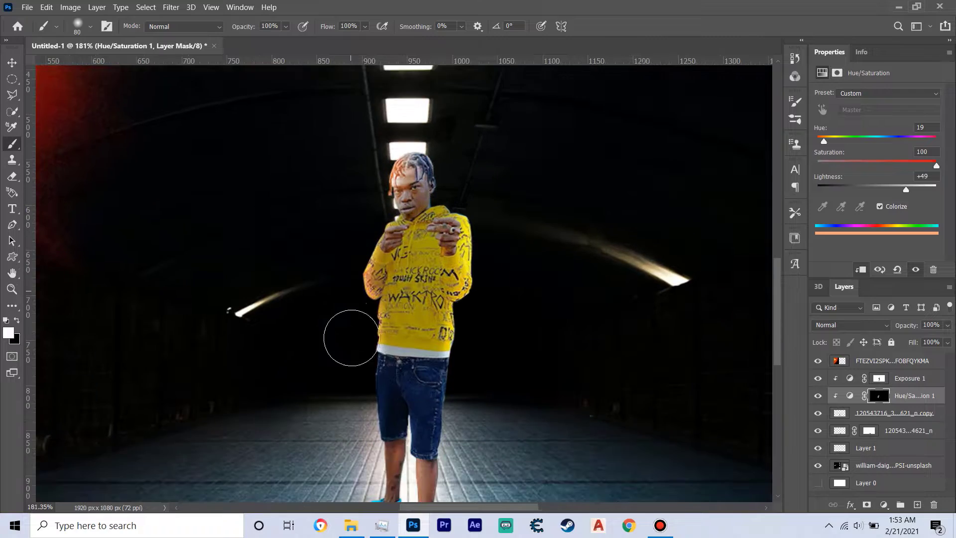
drag(348, 337, 347, 391)
scroll(401, 392, up, 2)
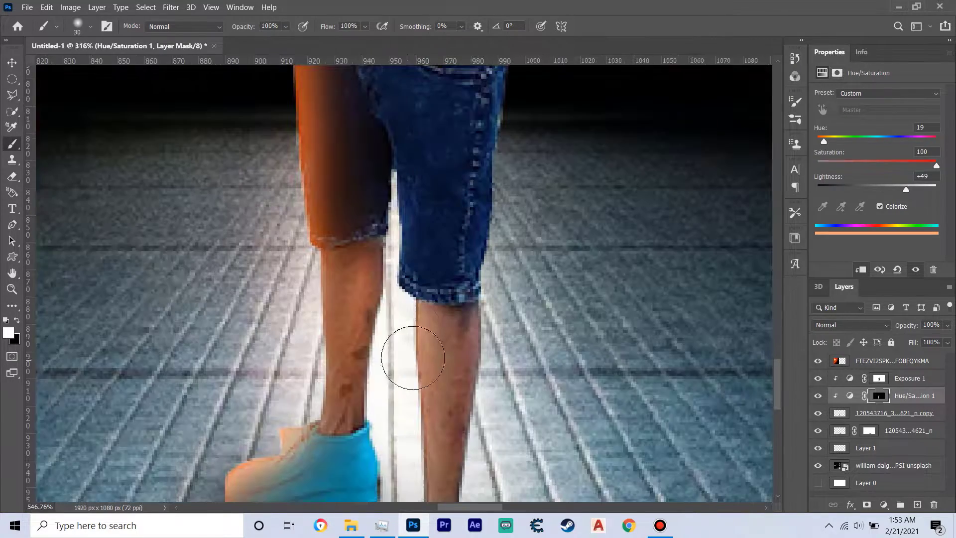
scroll(401, 418, up, 2)
key(ctrl+0)
key(bracketleft)
key(bracketleft)
key(bracketleft)
scroll(382, 333, up, 8)
key(bracketleft)
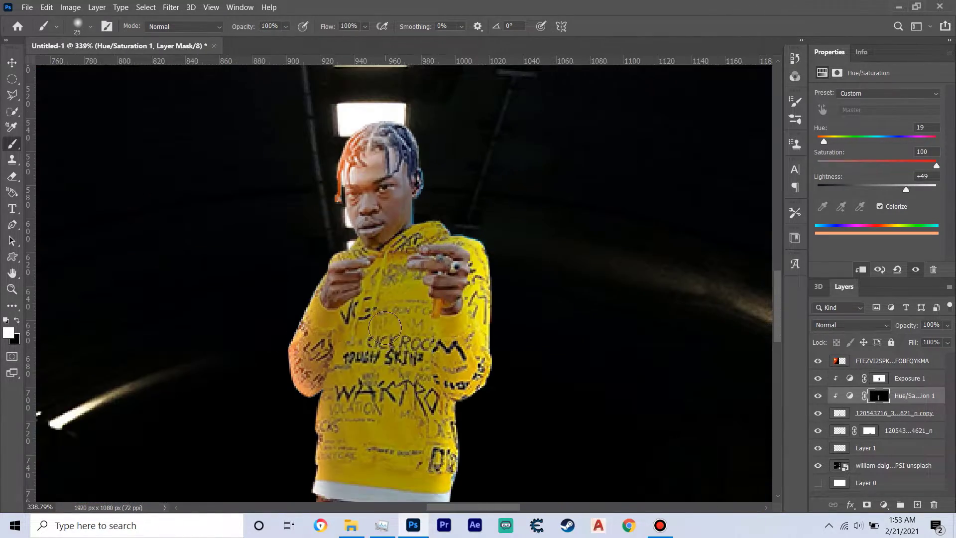
scroll(421, 321, down, 8)
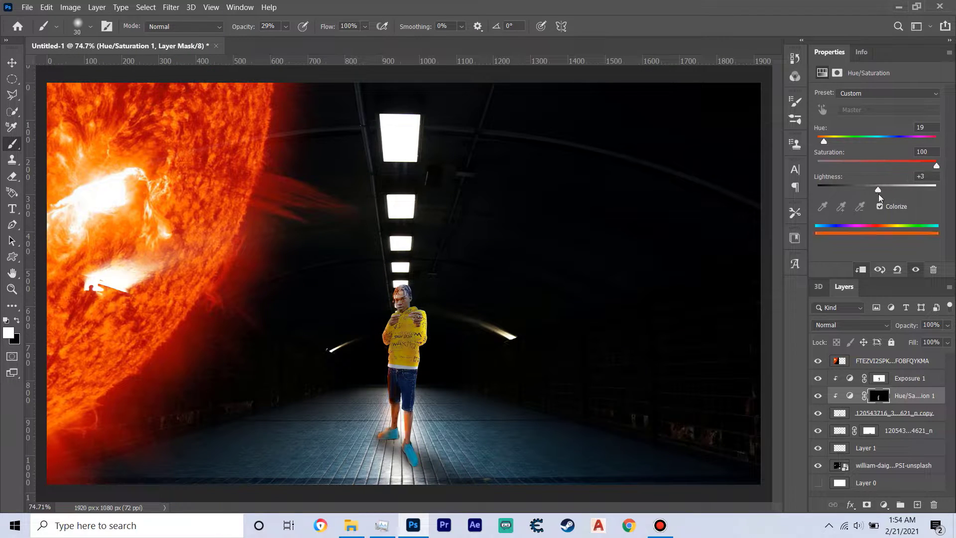
Add a new Screen layer and paint red glow over the sun side
scroll(418, 310, down, 3)
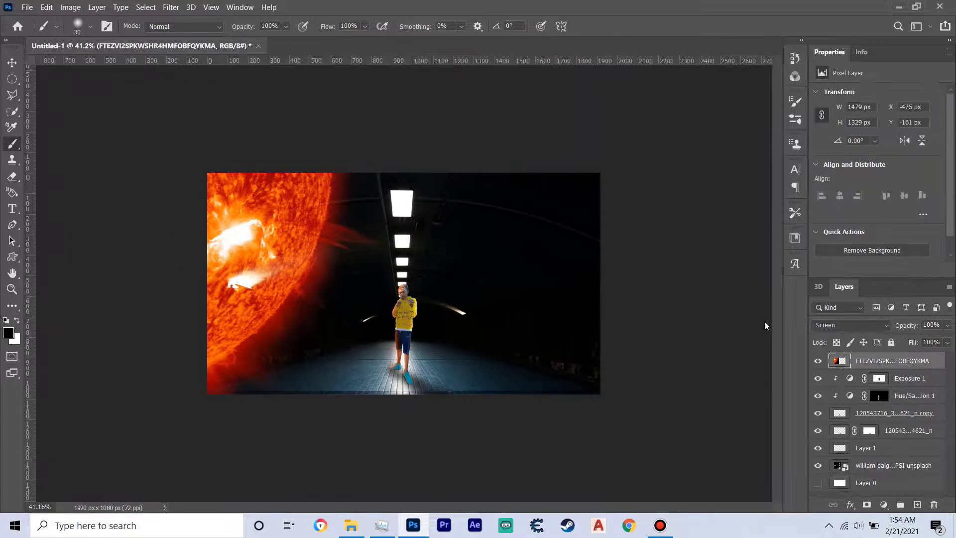
key(ctrl+shift+alt+n)
click(852, 324)
click(836, 305)
click(8, 332)
text(ce1111)
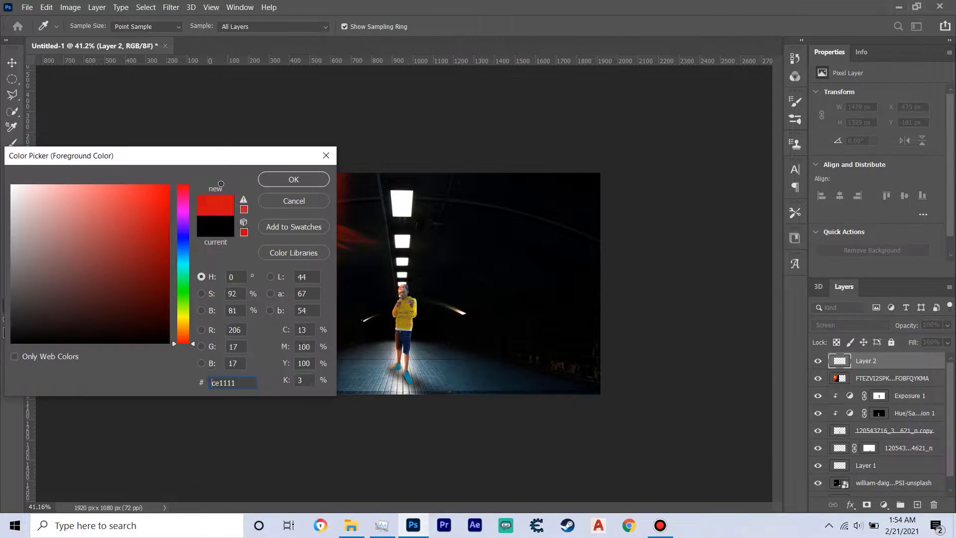
click(279, 177)
drag(234, 224, 245, 367)
Add an Overlay layer and try red strokes along the sun's edge, then undo them
key(ctrl+shift+alt+n)
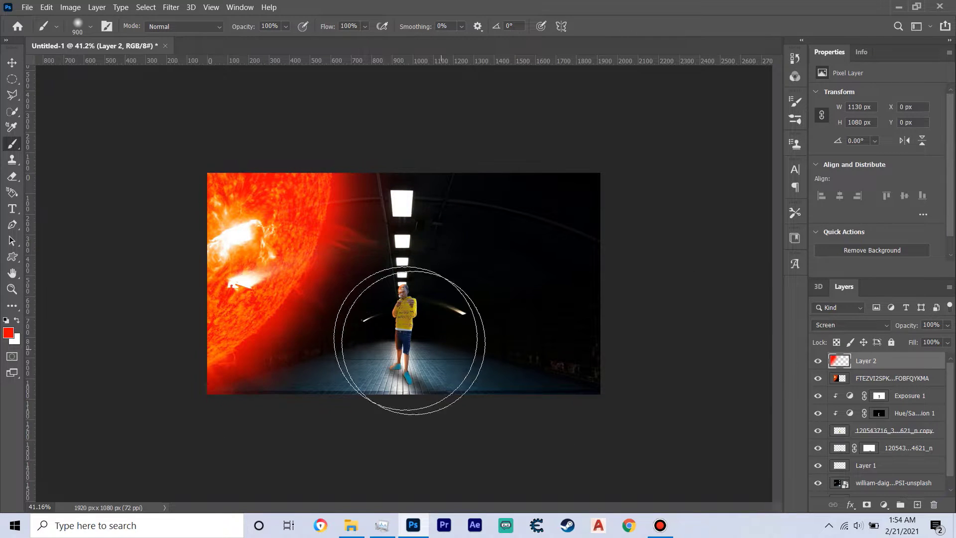
click(852, 325)
key(bracketleft)
key(bracketleft)
key(bracketleft)
mouse_move(321, 341)
mouse_down()
mouse_move(340, 316)
mouse_move(331, 342)
mouse_move(346, 328)
mouse_up()
key(ctrl+z)
key(ctrl+z)
key(ctrl+z)
key(ctrl+z)
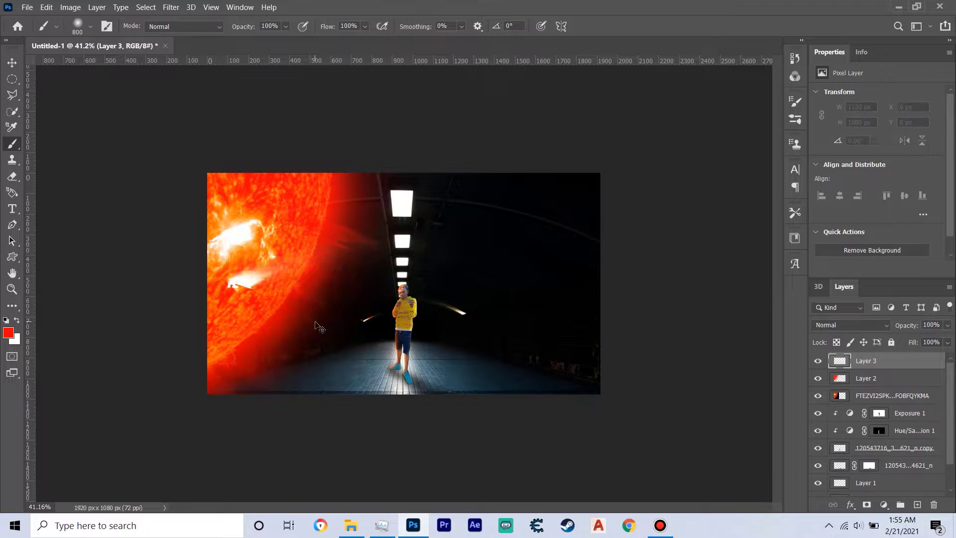
Paint white light along the sun's edge and red light near the figure's legs
key(x)
drag(395, 192, 277, 341)
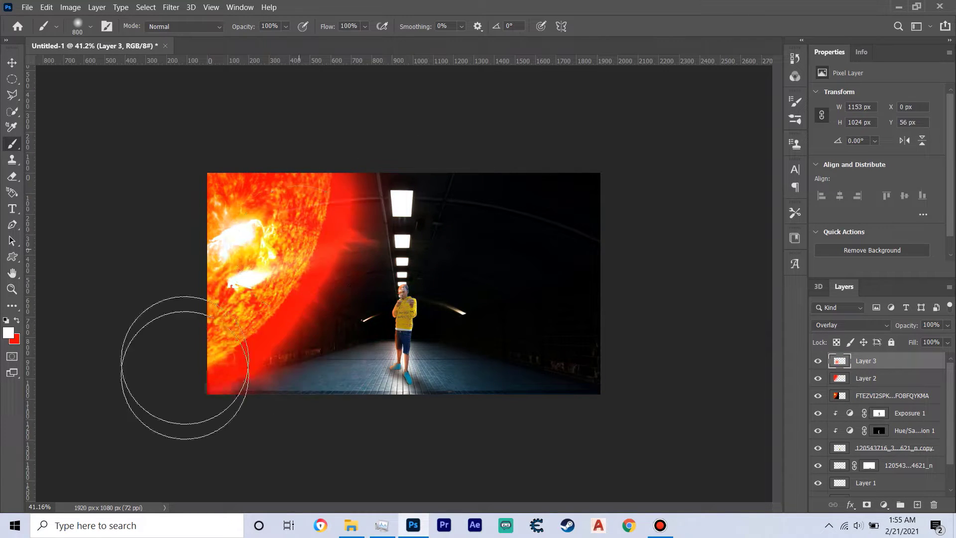
drag(182, 364, 207, 262)
key(bracketleft)
key(bracketleft)
key(bracketleft)
key(x)
drag(378, 349, 383, 324)
scroll(384, 324, up, 5)
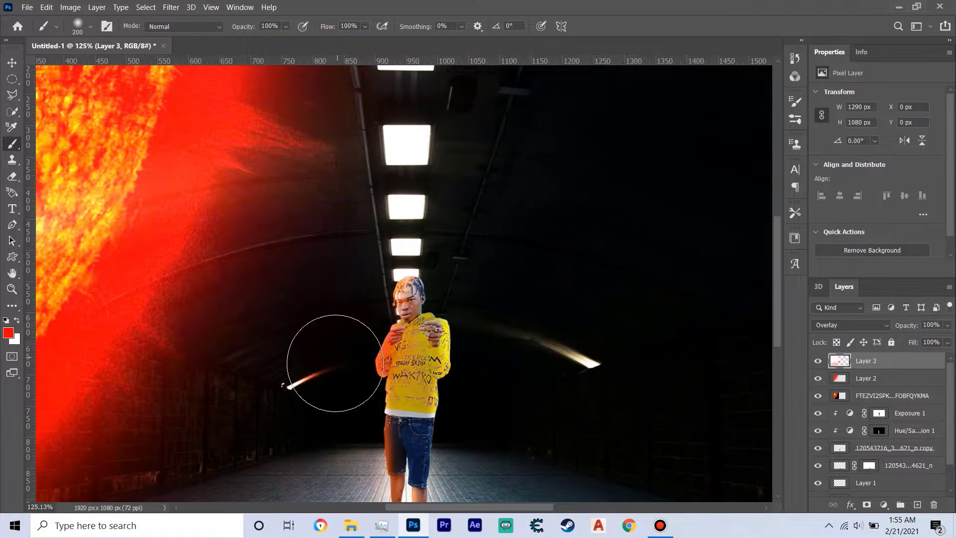
scroll(335, 389, down, 2)
Lower the brush opacity to 29%, fit the image in view, and select the layer below the figure copy
key(2)
key(9)
scroll(379, 351, down, 5)
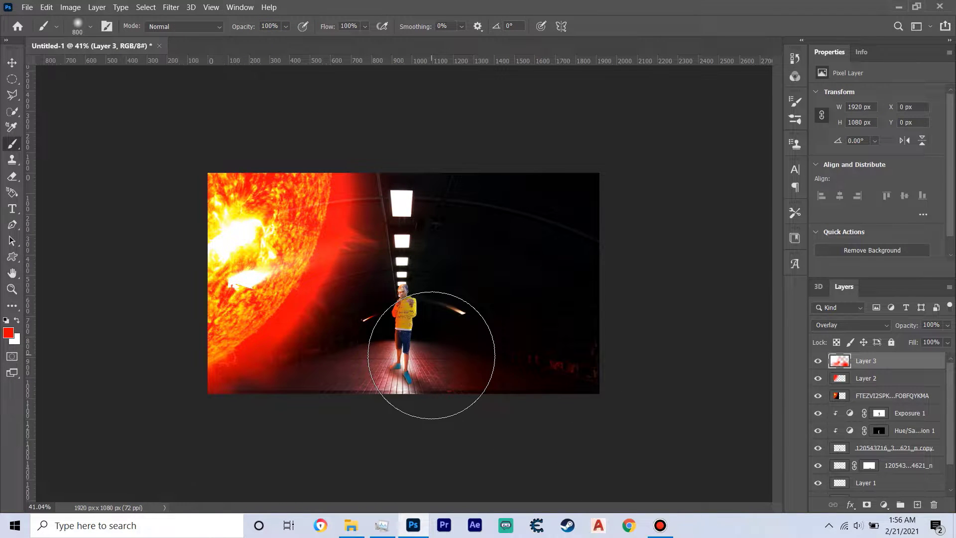
scroll(431, 355, up, 4)
click(886, 465)
Add a new layer and start a white text line above the figure
click(917, 504)
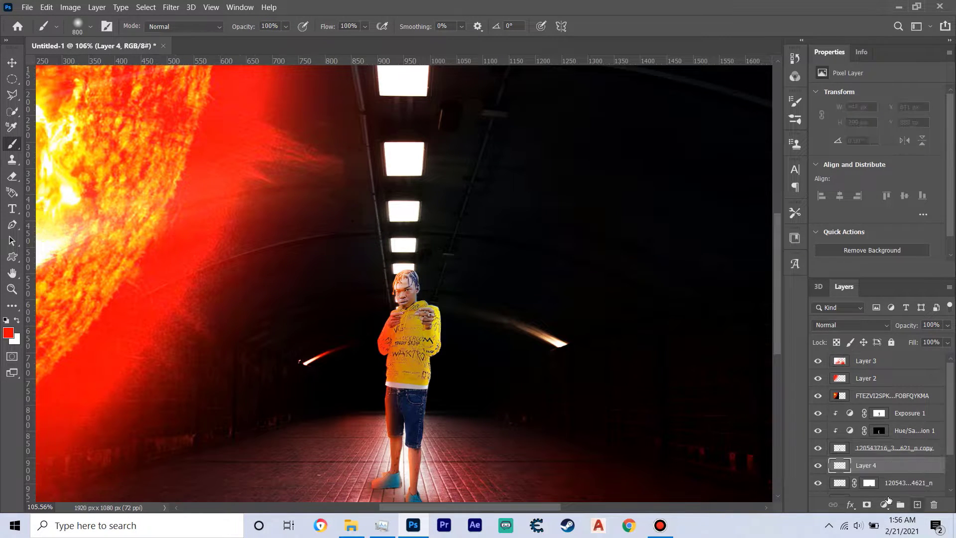
scroll(427, 354, down, 3)
click(498, 26)
click(13, 193)
click(293, 179)
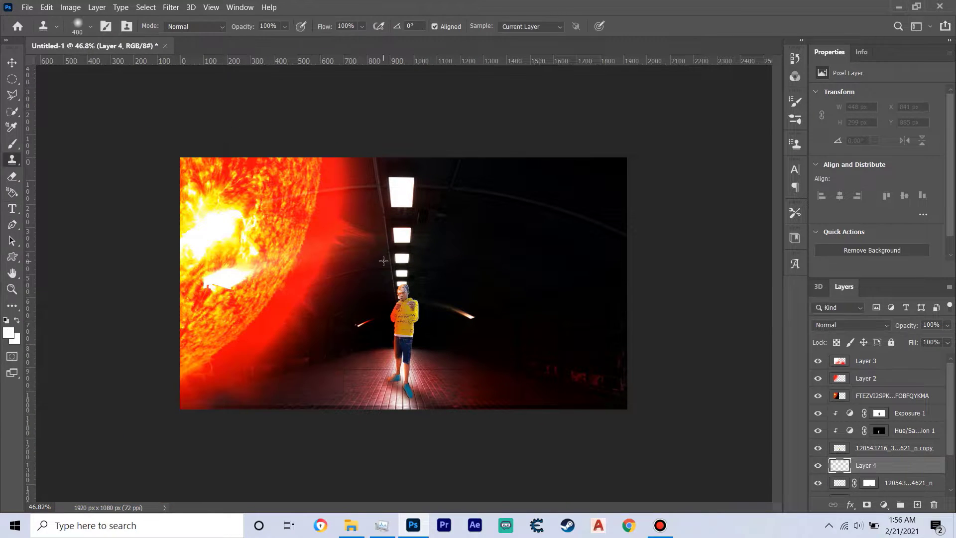
click(382, 262)
Enlarge the SKILLIBENG title to about 215 pt, commit it, and switch to the Downloads folder
scroll(405, 269, up, 2)
scroll(379, 254, down, 1)
text(SKILLIBENG)
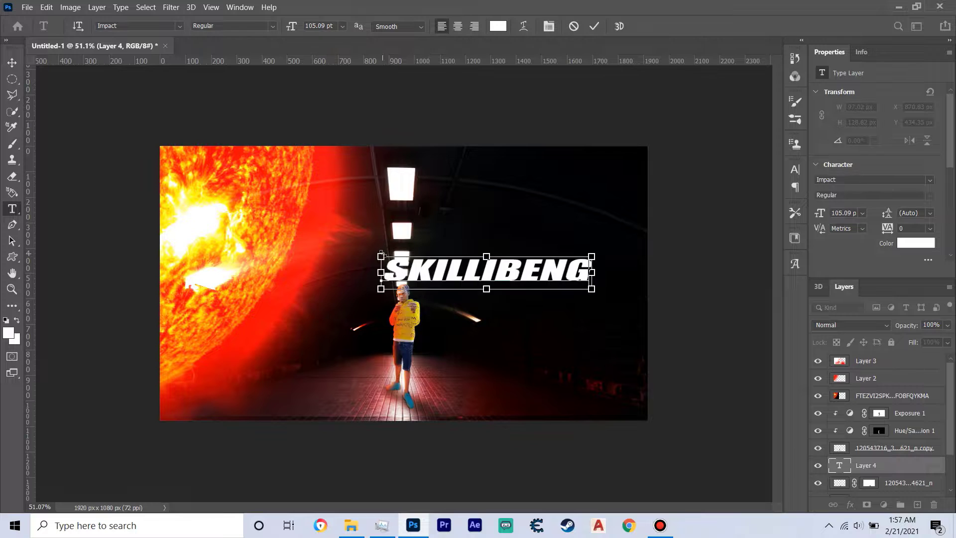
drag(382, 255, 270, 192)
key(ctrl+Return)
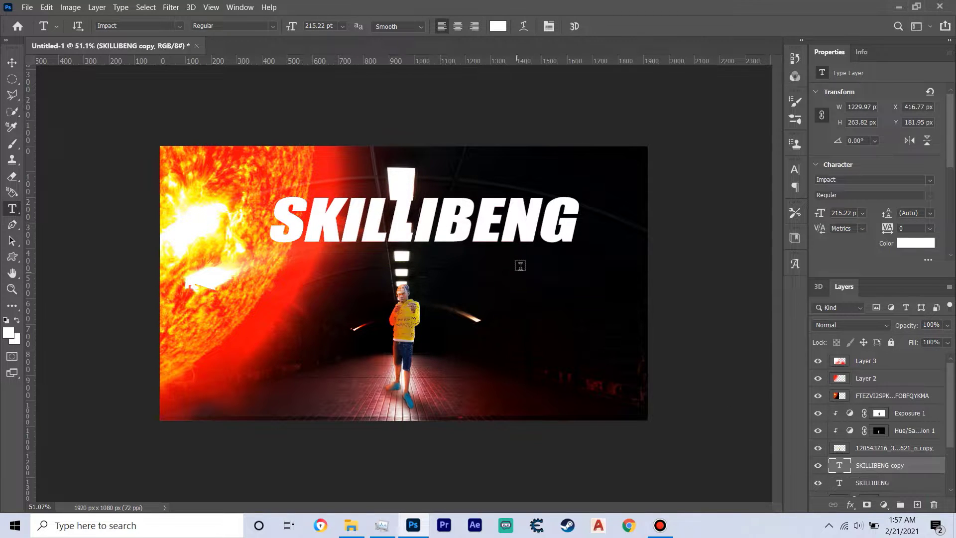
key(alt+Tab)
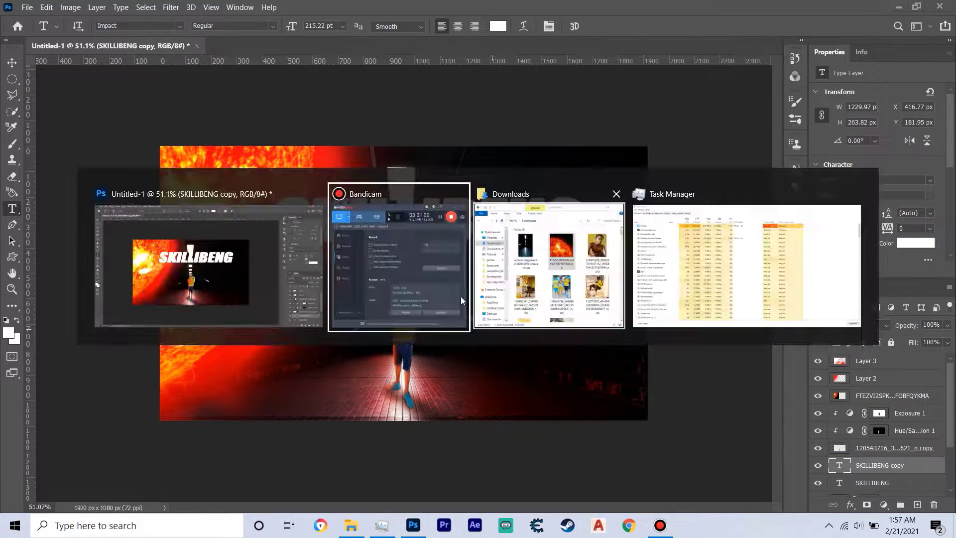
scroll(618, 269, up, 10)
Place and scale the fire image, then clip it inside the SKILLIBENG letters
drag(679, 180, 473, 279)
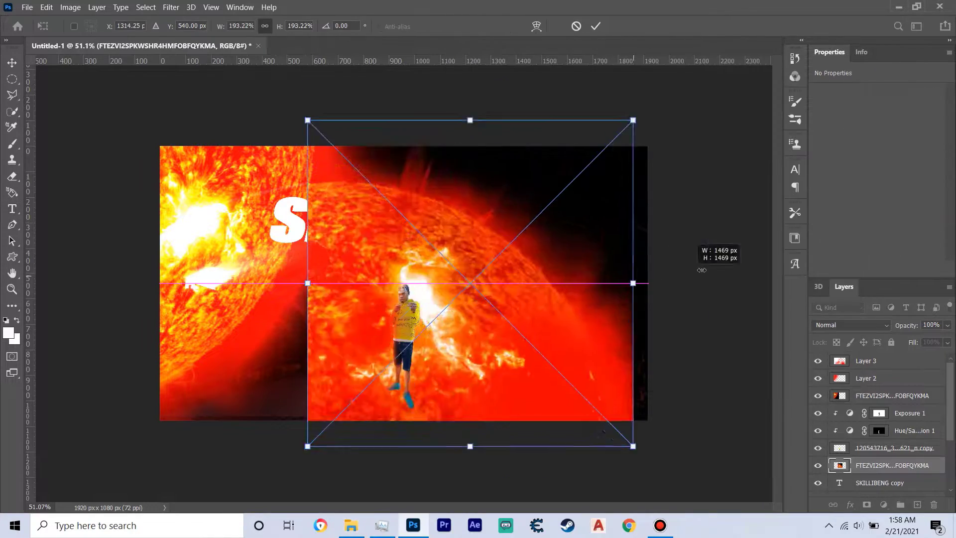
drag(309, 119, 267, 65)
key(Return)
key(alt+bracketleft)
key(w)
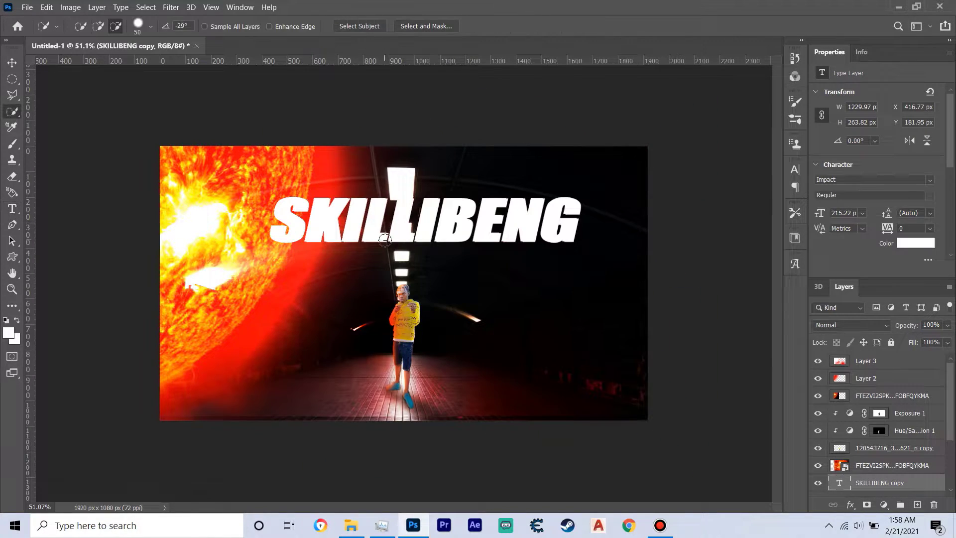
key(alt+bracketright)
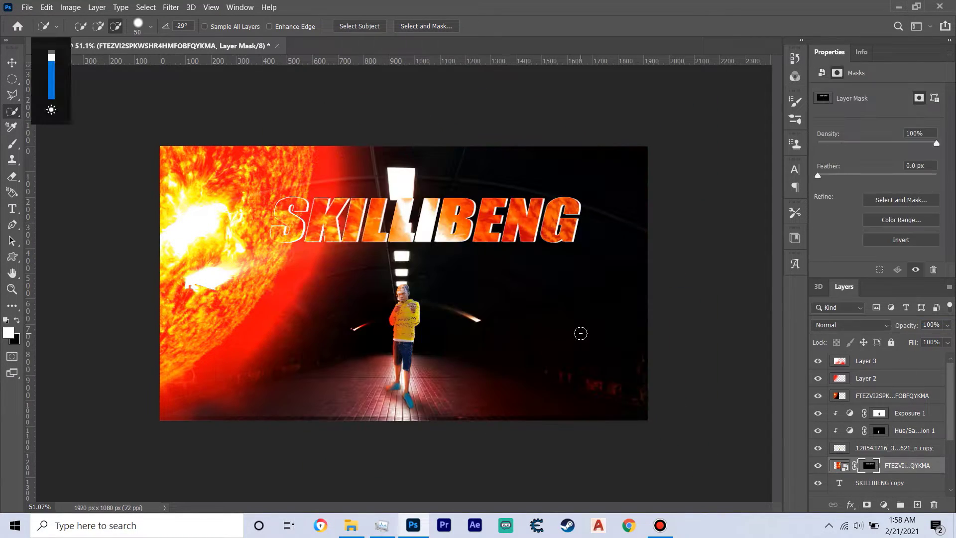
Move the title layers and fire texture together up and to the right
click(866, 360)
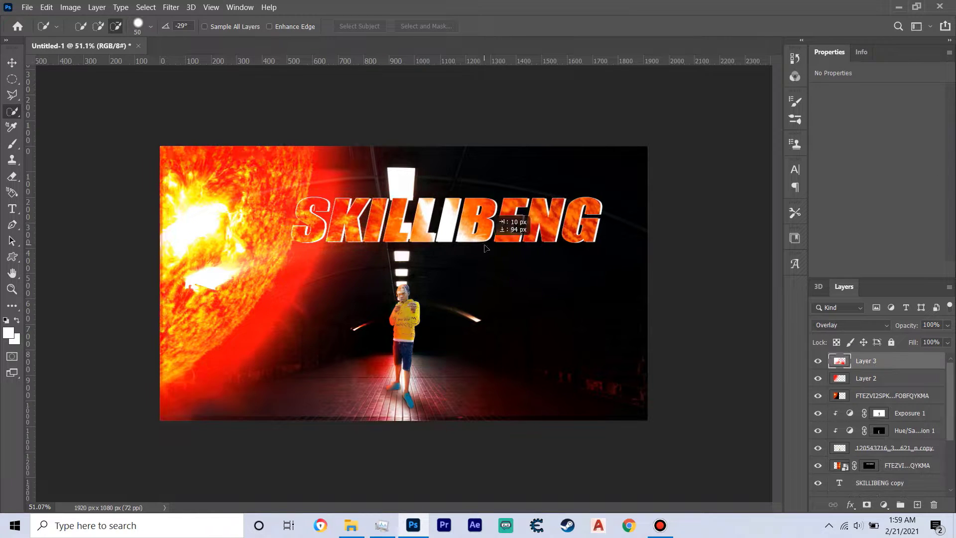
scroll(933, 488, down, 1)
click(907, 447)
shift+click(872, 482)
key(ctrl+t)
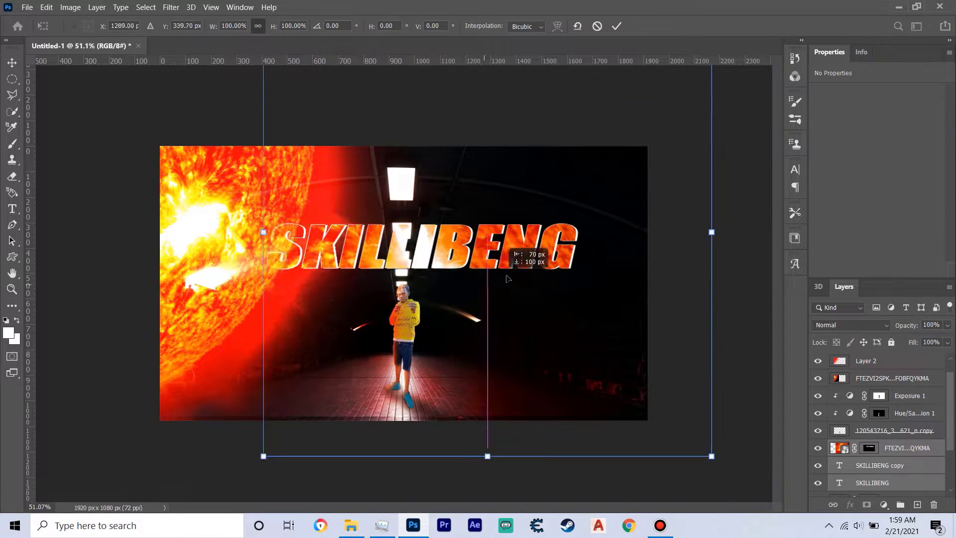
drag(510, 255, 550, 245)
key(Return)
Tint the title gold with a clipped, colorized Hue/Saturation (Hue 53, Saturation 100)
click(884, 504)
click(881, 383)
click(879, 206)
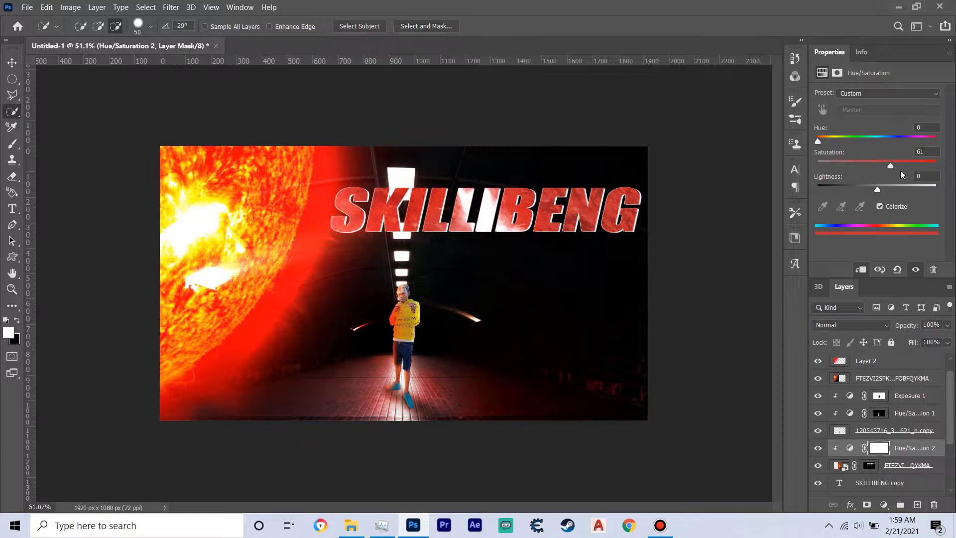
drag(816, 142, 849, 142)
click(879, 206)
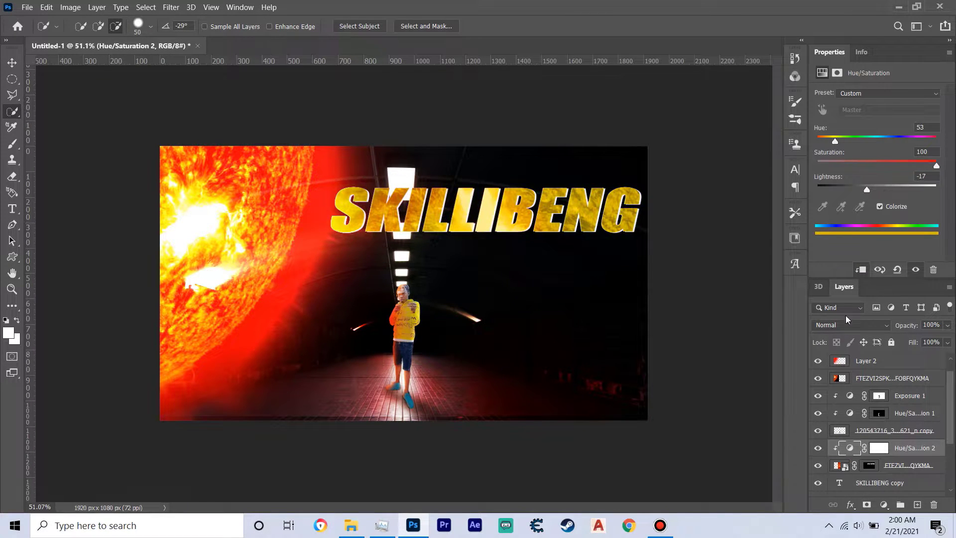
Nudge the gold title left and down, then add a new layer above its adjustment
scroll(877, 428, down, 2)
shift+click(872, 465)
mouse_move(594, 217)
mouse_down()
mouse_move(551, 243)
mouse_move(574, 224)
mouse_up()
click(914, 413)
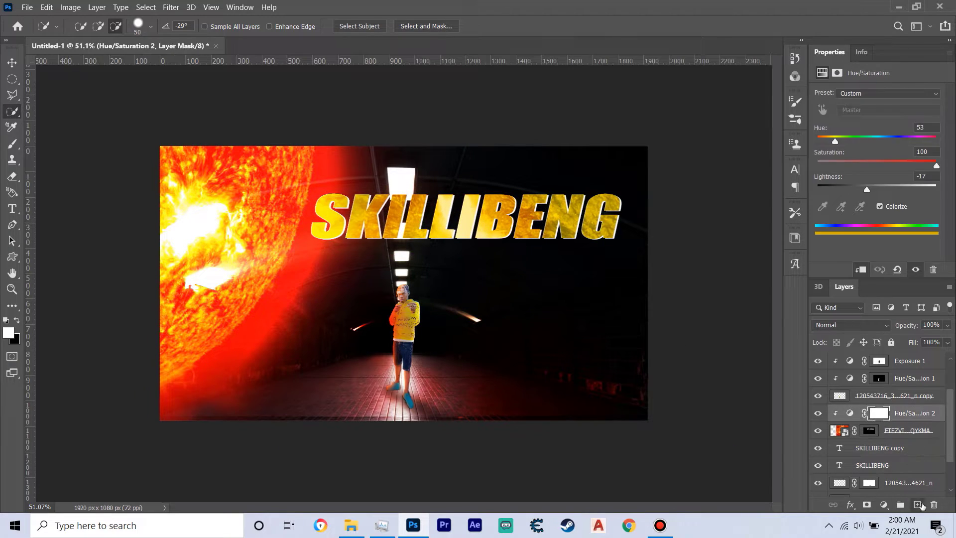
click(917, 504)
Paint a large yellow glow over the BENG letters on a clipped Lighten layer
key(b)
key(bracketleft)
key(bracketleft)
key(bracketleft)
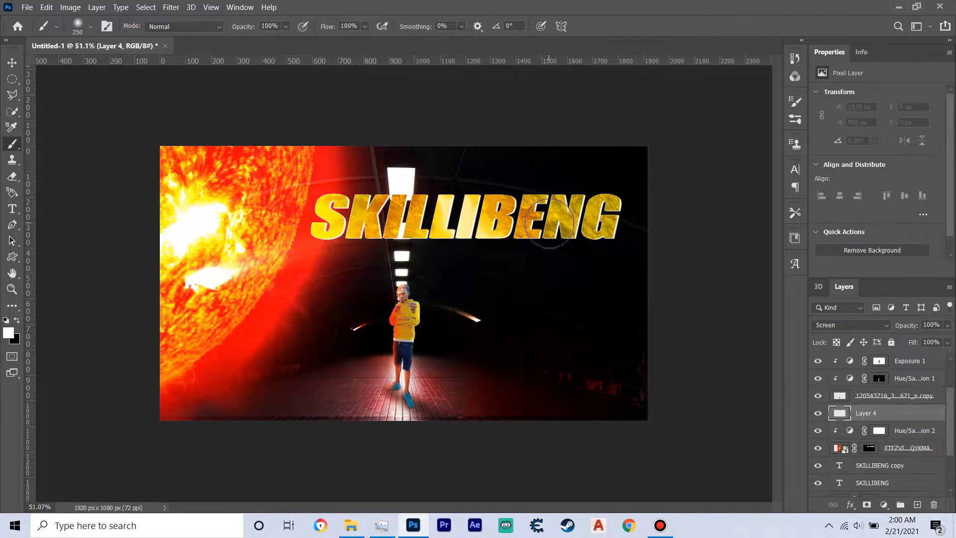
click(8, 332)
click(282, 177)
key(bracketright)
key(bracketright)
key(bracketright)
click(597, 199)
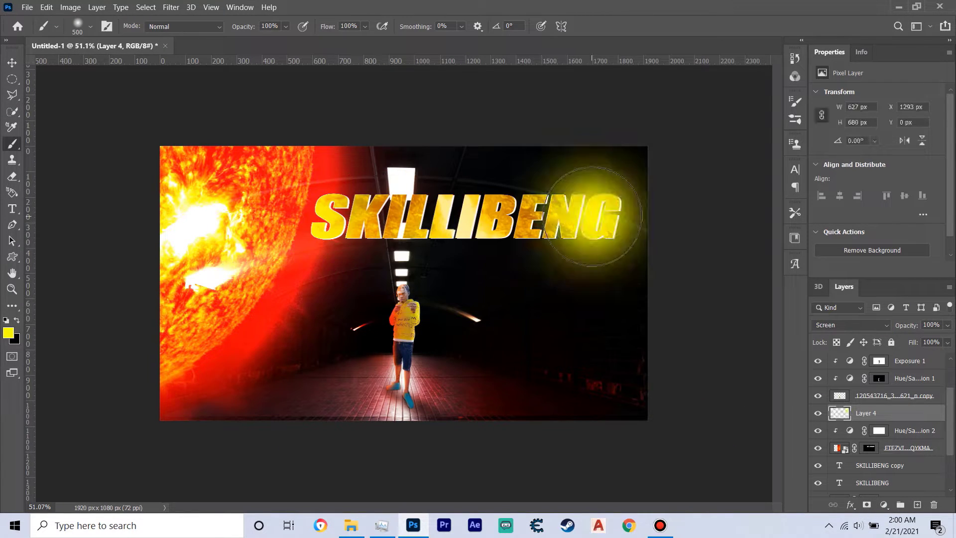
key(ctrl+bracketleft)
key(ctrl+alt+g)
click(851, 325)
click(827, 314)
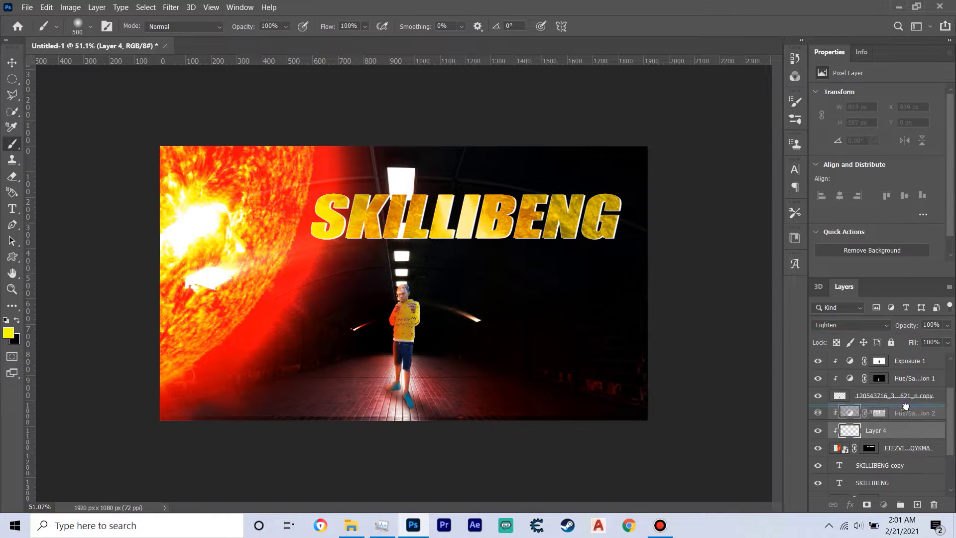
click(550, 181)
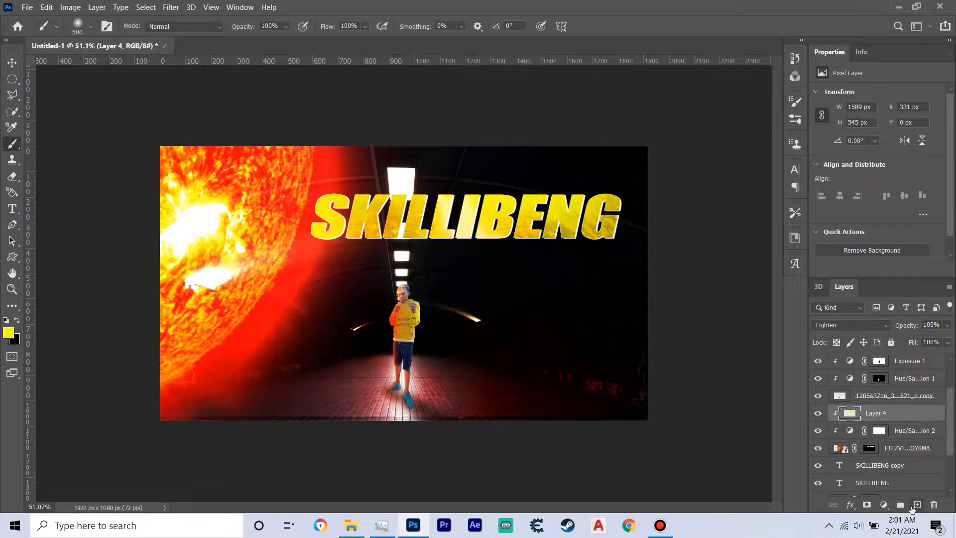
Switch to white and paint soft light across the lower middle of the tunnel
key(d)
key(x)
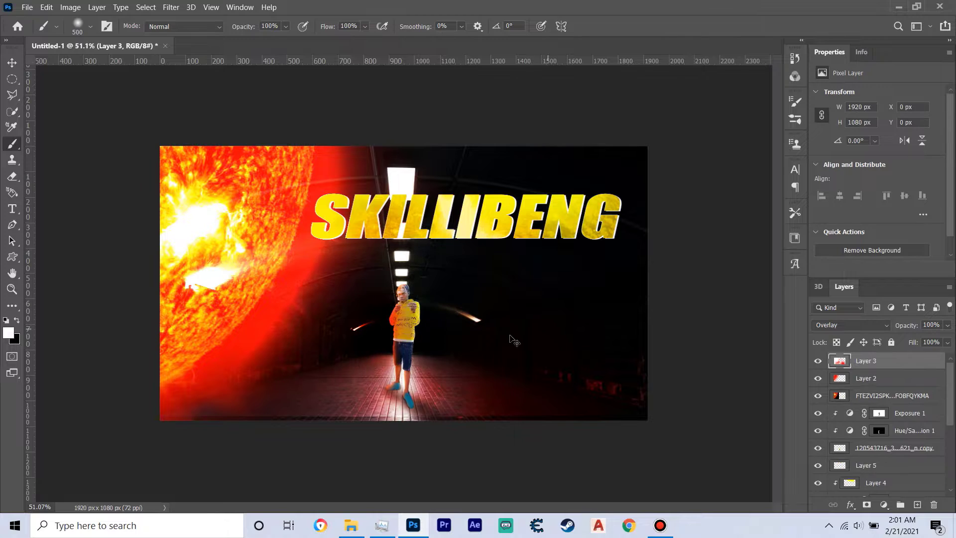
drag(298, 319, 485, 292)
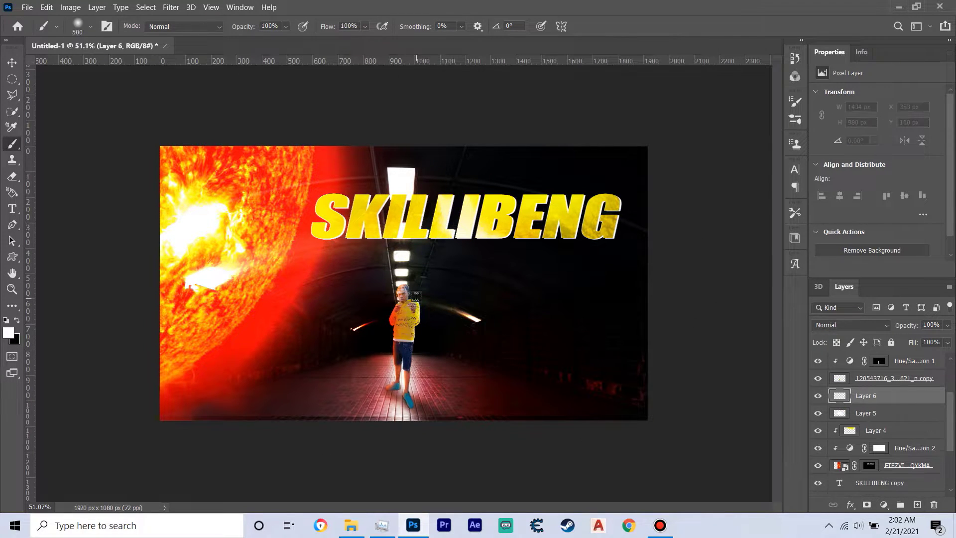
Start a HOT text layer on the canvas and add a Hue/Saturation adjustment
key(t)
click(467, 329)
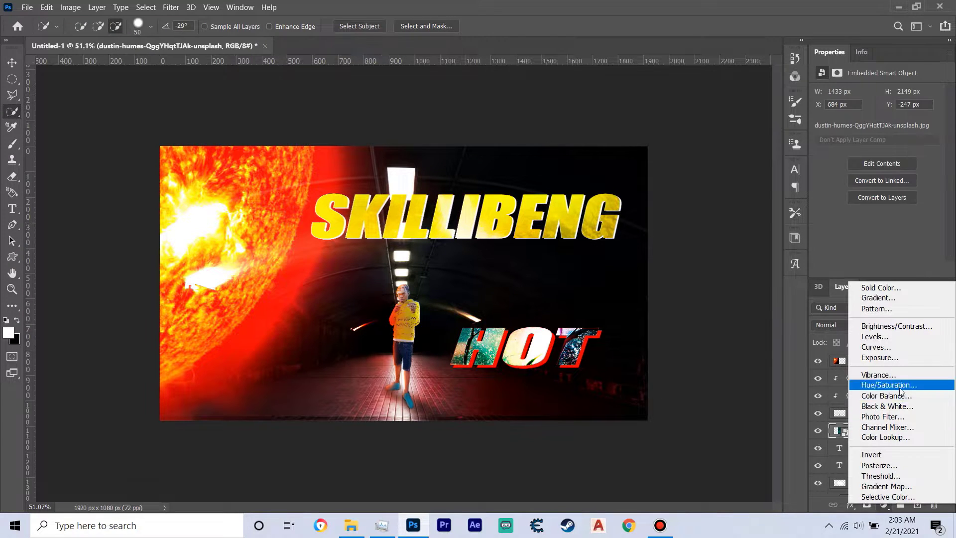
click(905, 385)
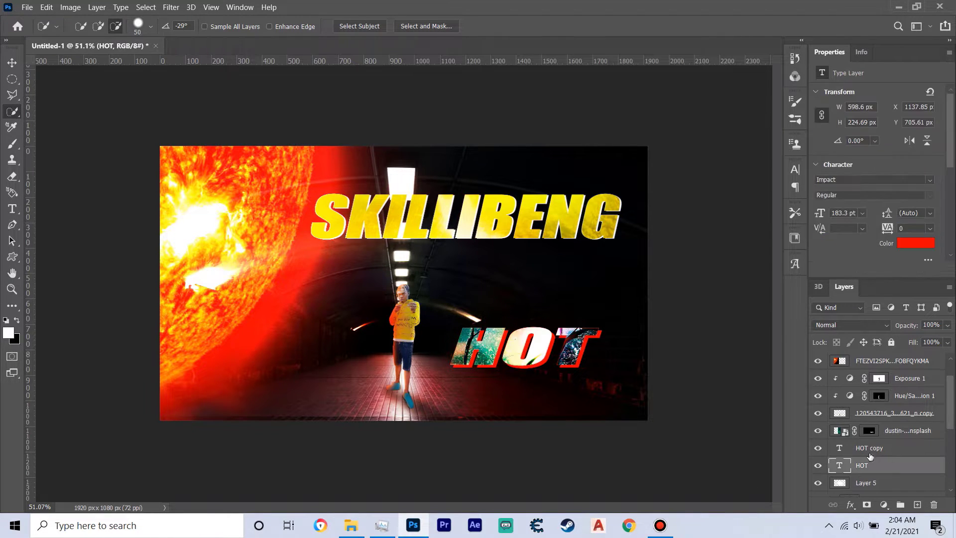
Set the flaming HOT image layer to Screen blending
scroll(922, 433, down, 2)
click(907, 389)
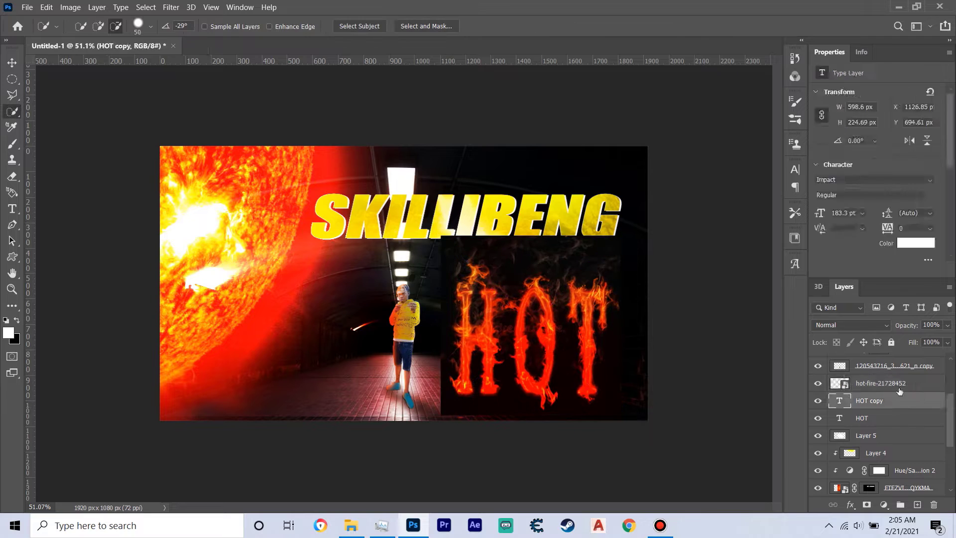
click(886, 384)
click(851, 325)
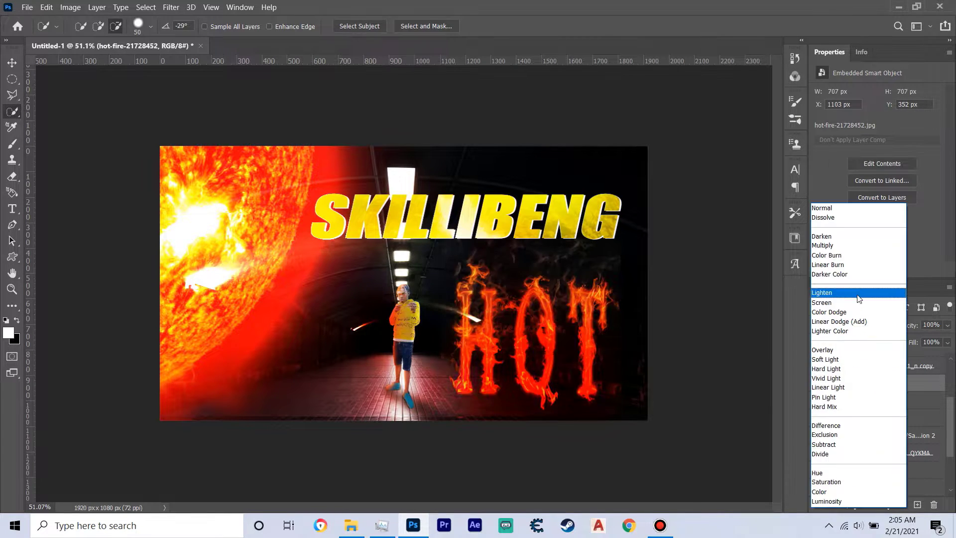
click(858, 302)
Scale and move the flaming HOT image to the lower right, then select the SKILLIBENG copy layer
key(ctrl+t)
drag(398, 325, 420, 331)
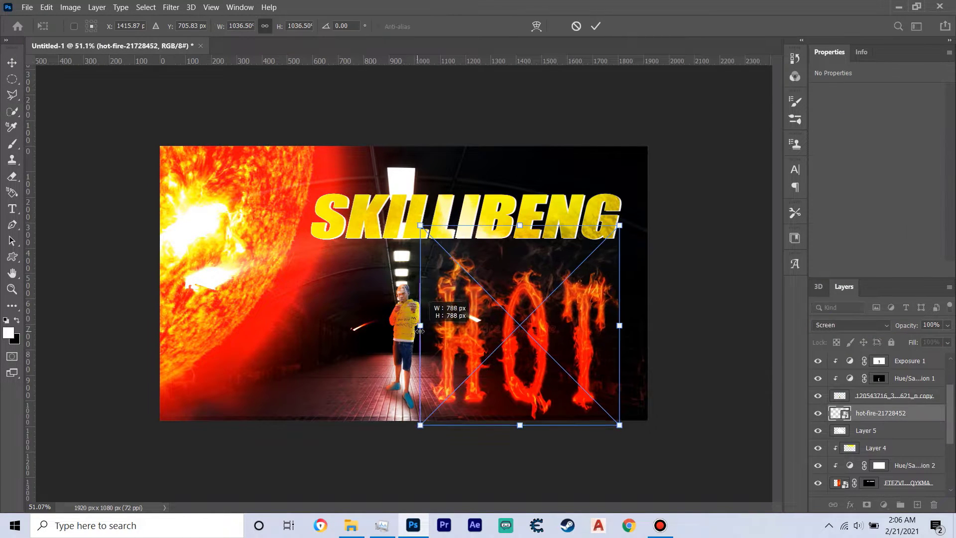
drag(552, 331, 564, 339)
key(Return)
key(w)
scroll(877, 423, down, 2)
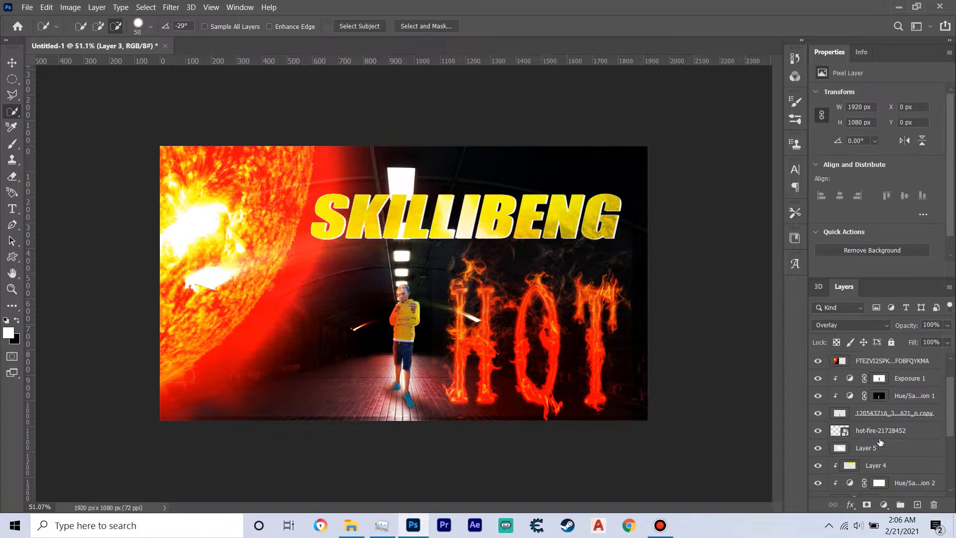
click(846, 431)
Try a green hue for the title text, then cancel the colour change
click(916, 242)
drag(208, 209, 208, 286)
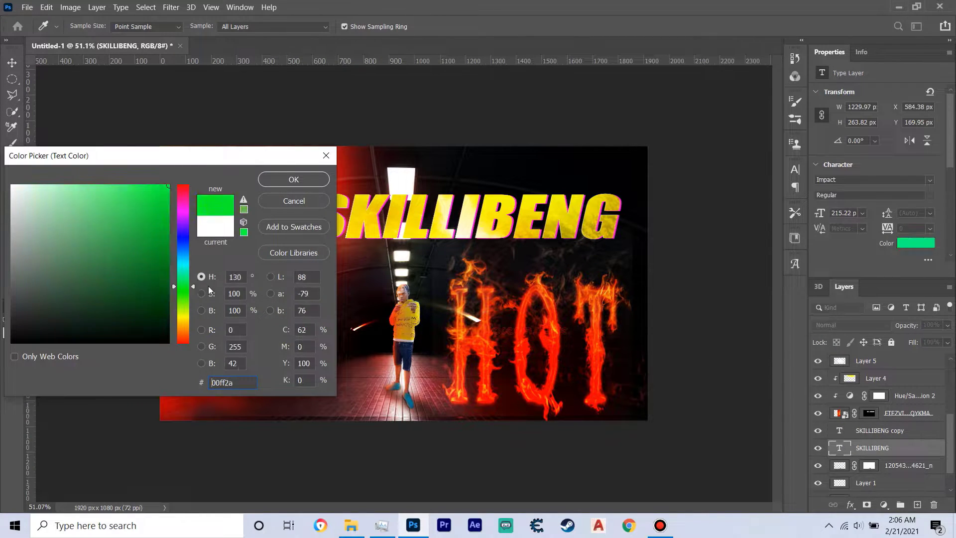
key(Escape)
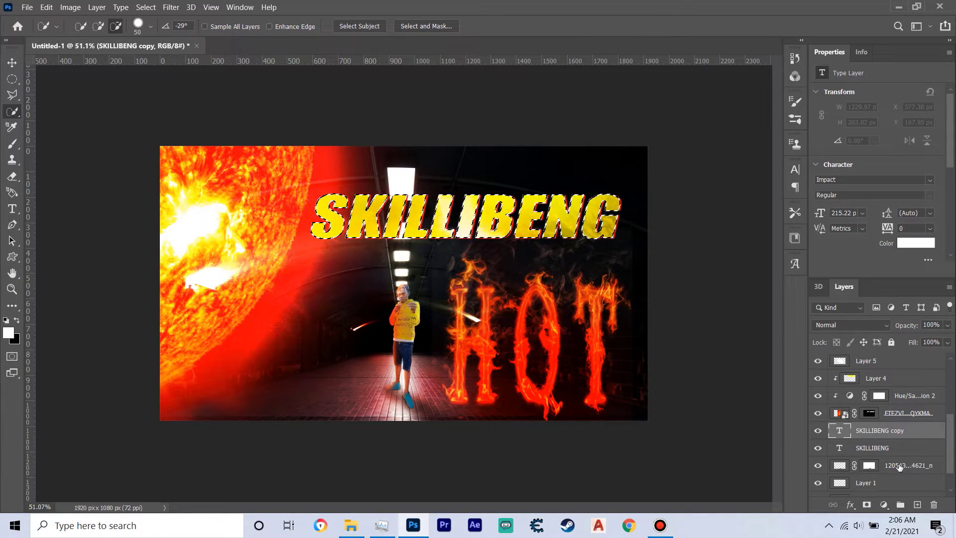
Undo two recent changes and save the composition as skilli.psd
key(ctrl+z)
key(ctrl+z)
key(ctrl+z)
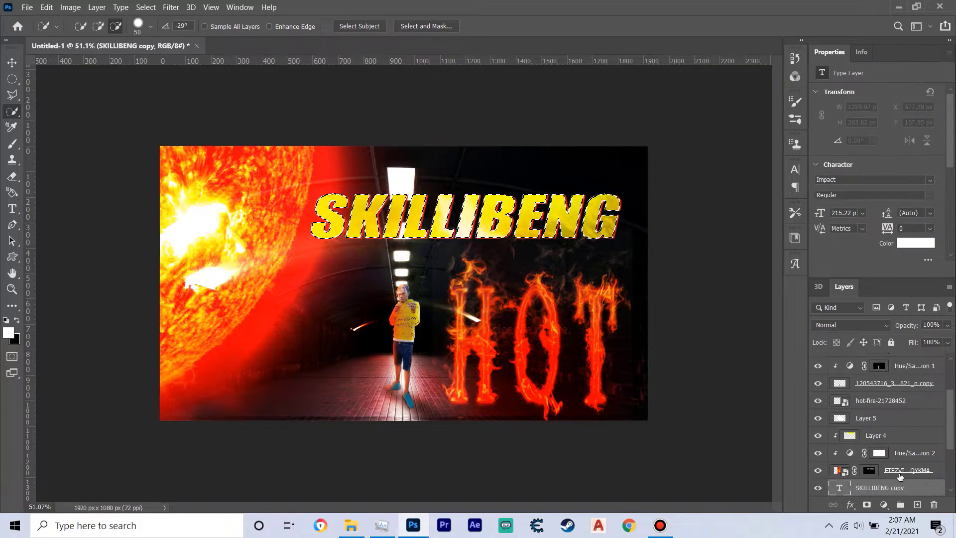
key(ctrl+z)
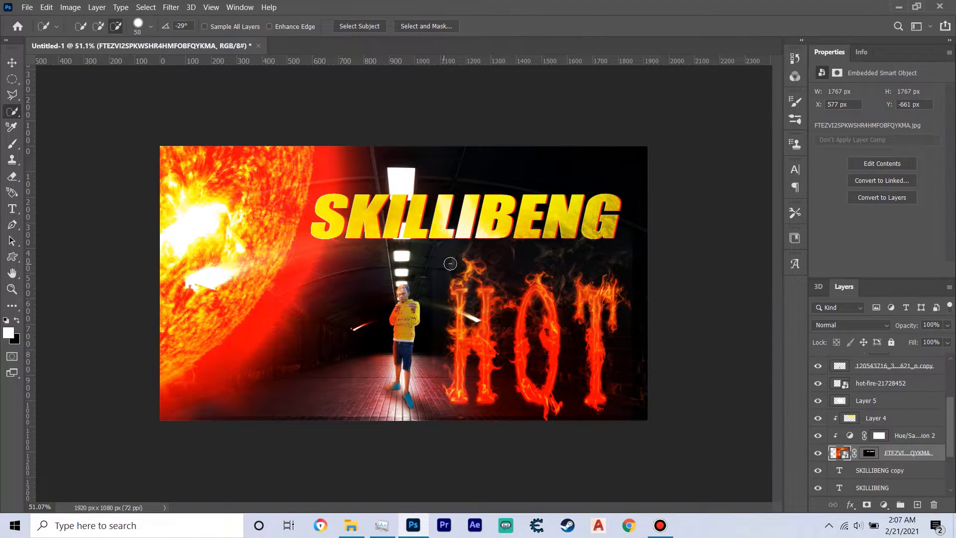
key(ctrl+s)
key(Escape)
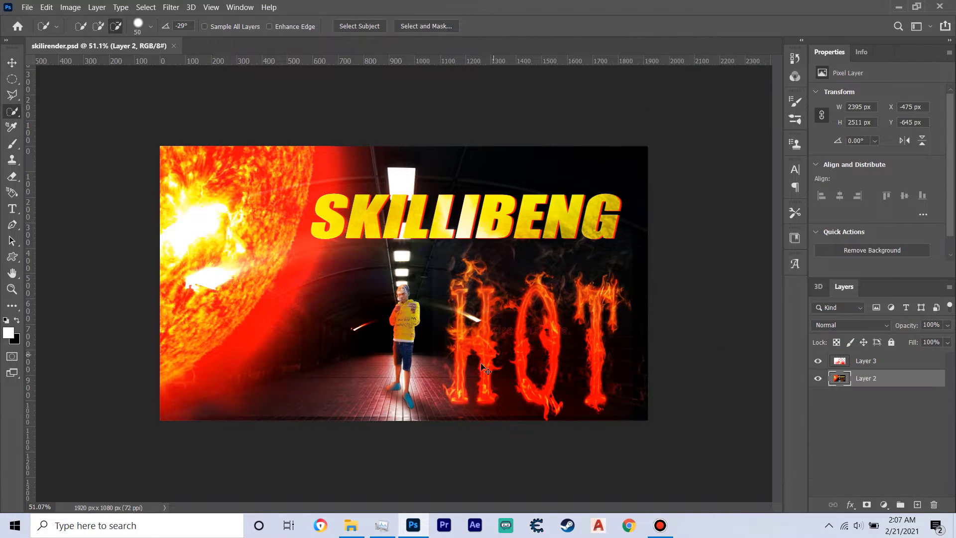
Merge the layers into one and crop the image to 1920x1080
right_click(892, 368)
click(817, 357)
click(70, 7)
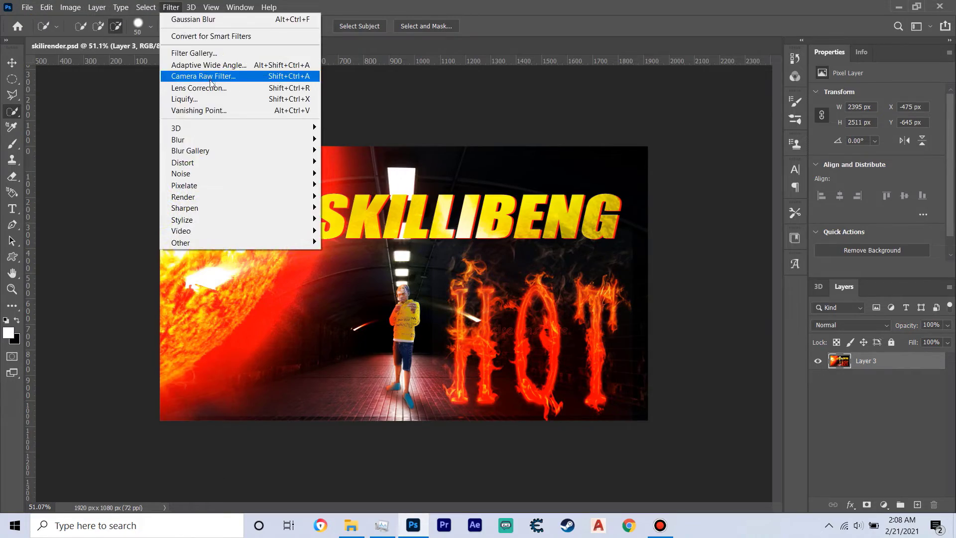
click(234, 75)
key(Escape)
key(c)
key(Return)
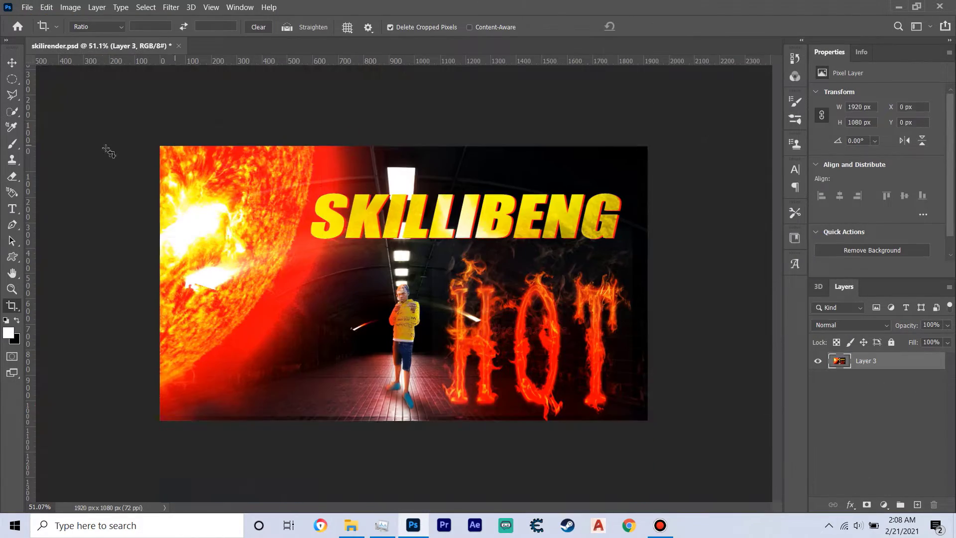
In the Camera Raw Filter's Basic panel, set Temperature -7, Texture +100 and Clarity -11
click(171, 7)
click(214, 81)
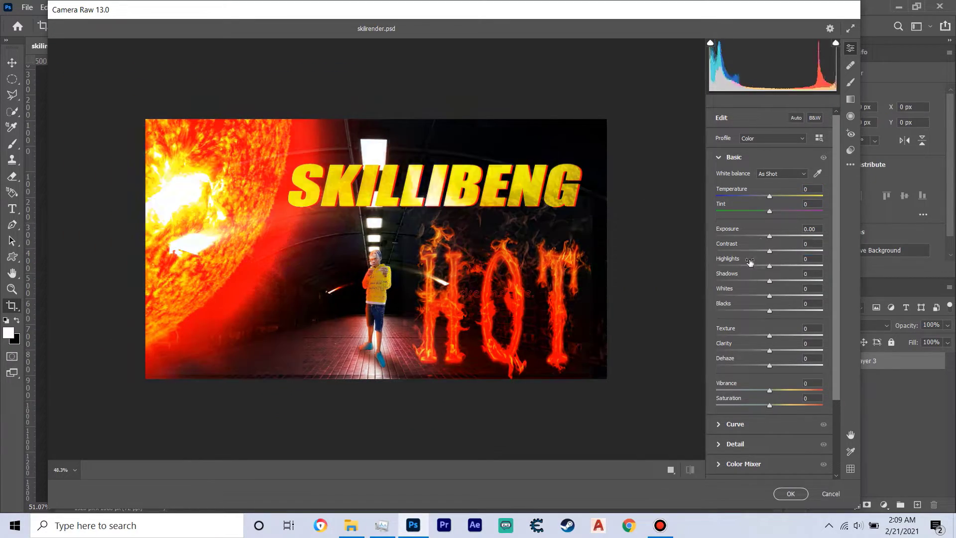
mouse_move(769, 197)
mouse_down()
mouse_move(820, 212)
mouse_move(766, 214)
mouse_up()
mouse_move(769, 250)
mouse_down()
mouse_move(756, 251)
mouse_move(773, 242)
mouse_move(783, 251)
mouse_move(756, 280)
mouse_up()
scroll(771, 313, down, 1)
drag(769, 311, 825, 312)
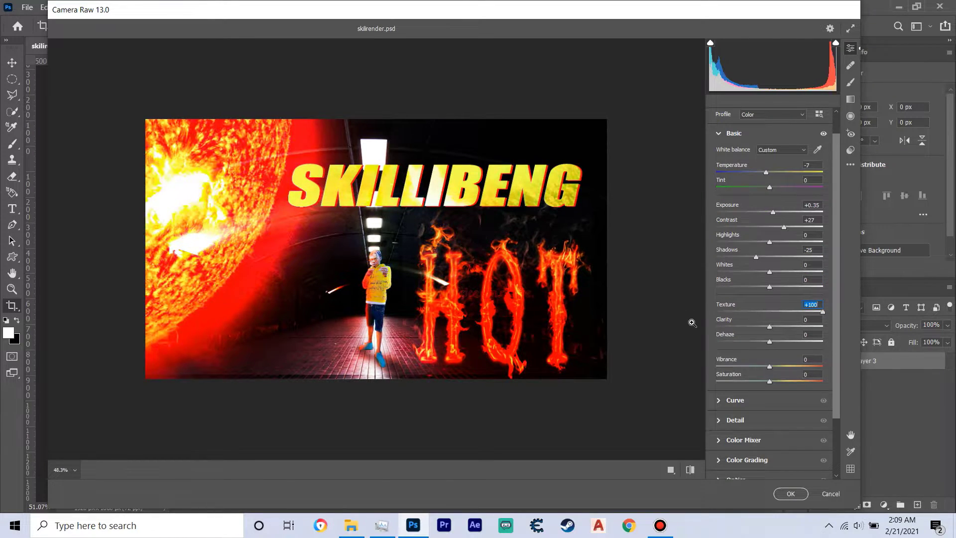
drag(769, 326, 763, 327)
scroll(779, 328, up, 1)
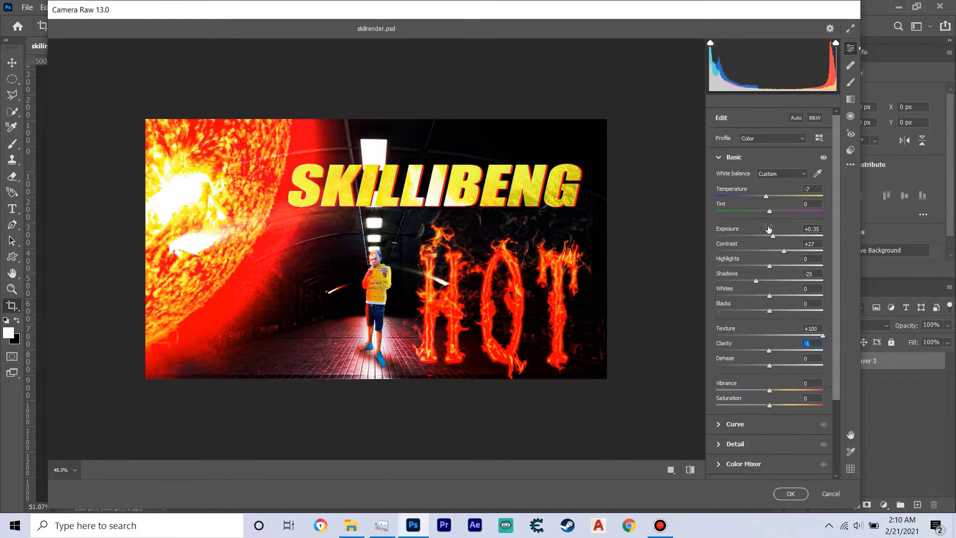
scroll(778, 329, down, 5)
Review Curve, Detail and Color Mixer, tint shadows toward cyan, and apply the Camera Raw grade
click(735, 331)
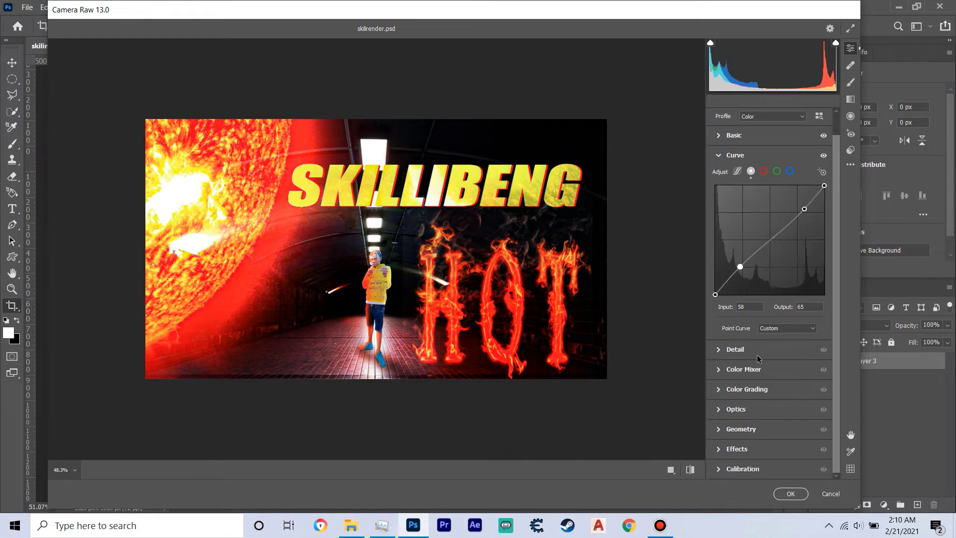
click(747, 371)
click(734, 197)
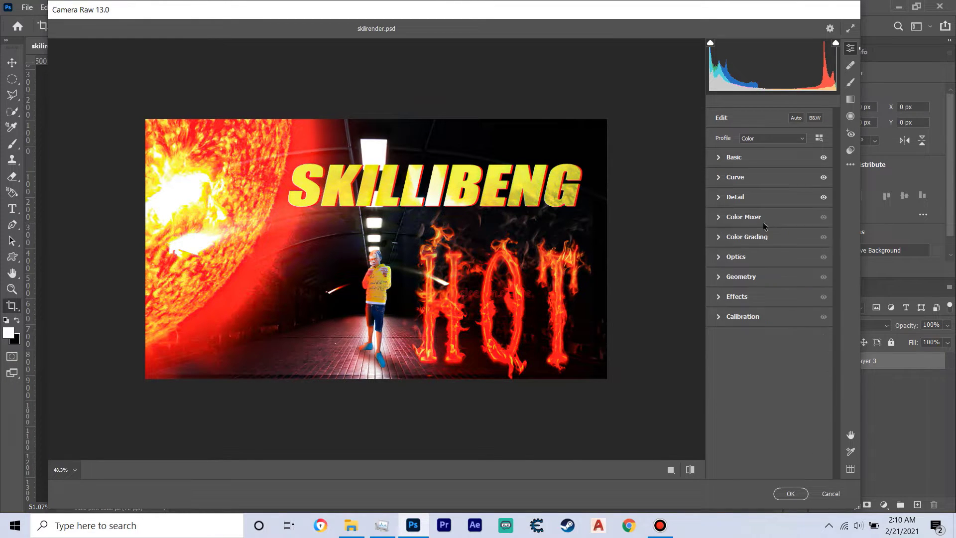
click(747, 237)
mouse_move(737, 385)
mouse_down()
mouse_move(712, 381)
mouse_move(738, 413)
mouse_up()
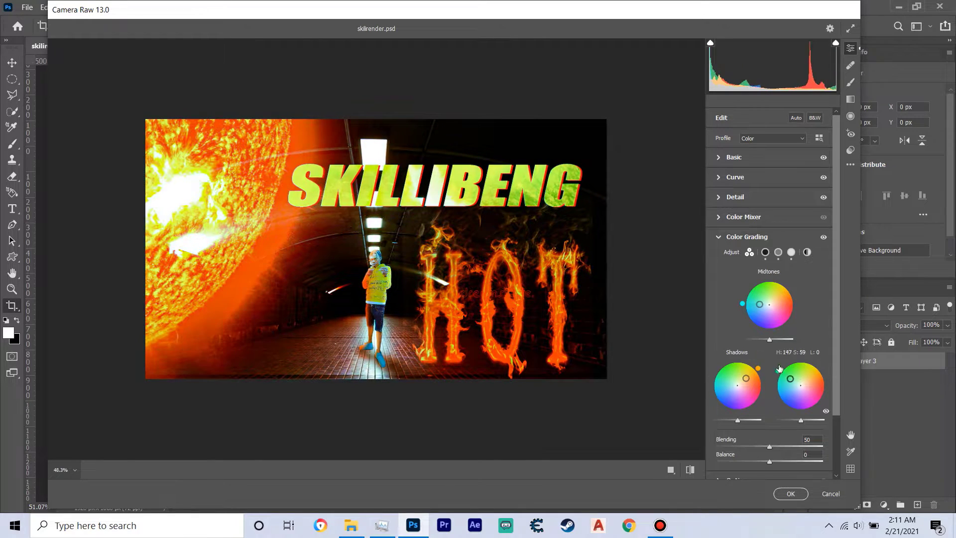
drag(816, 383, 810, 385)
scroll(771, 319, down, 3)
scroll(771, 318, up, 3)
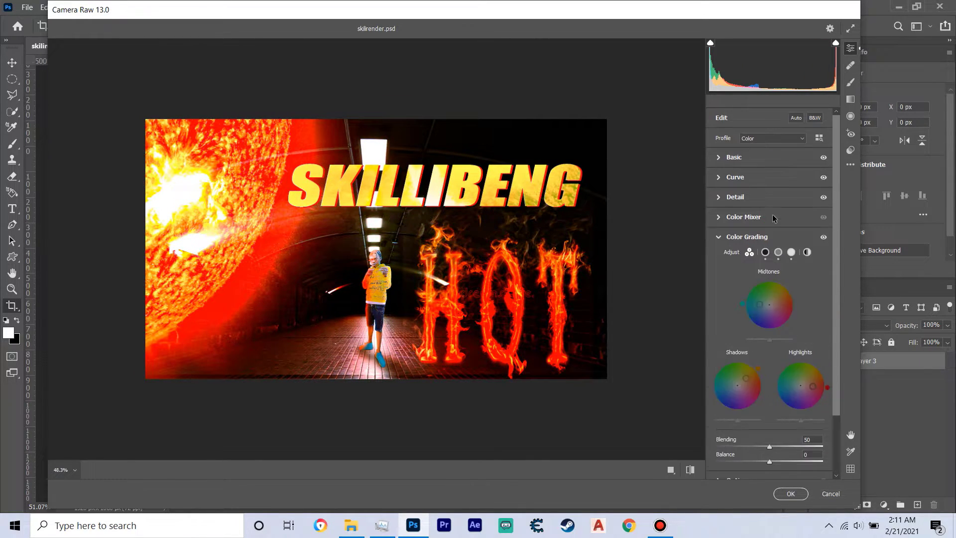
click(743, 216)
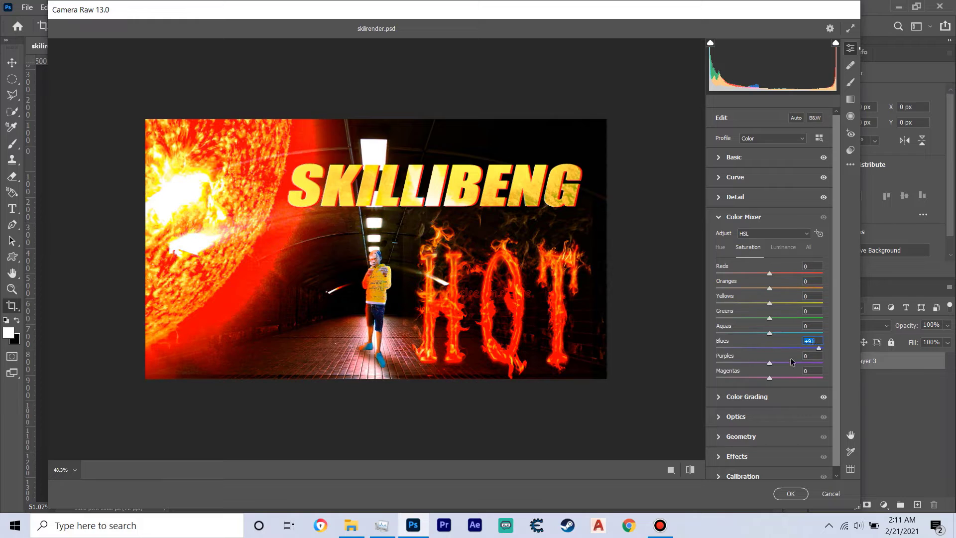
key(Return)
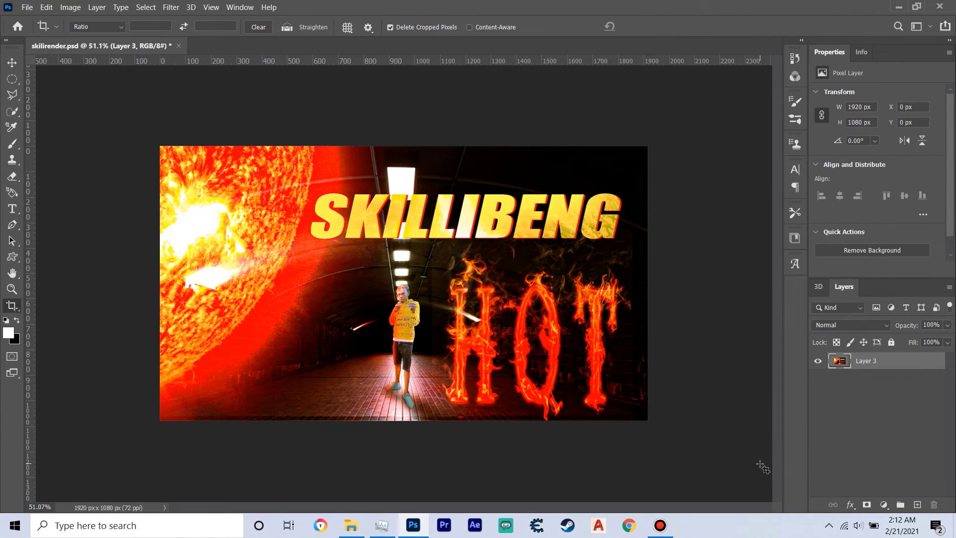